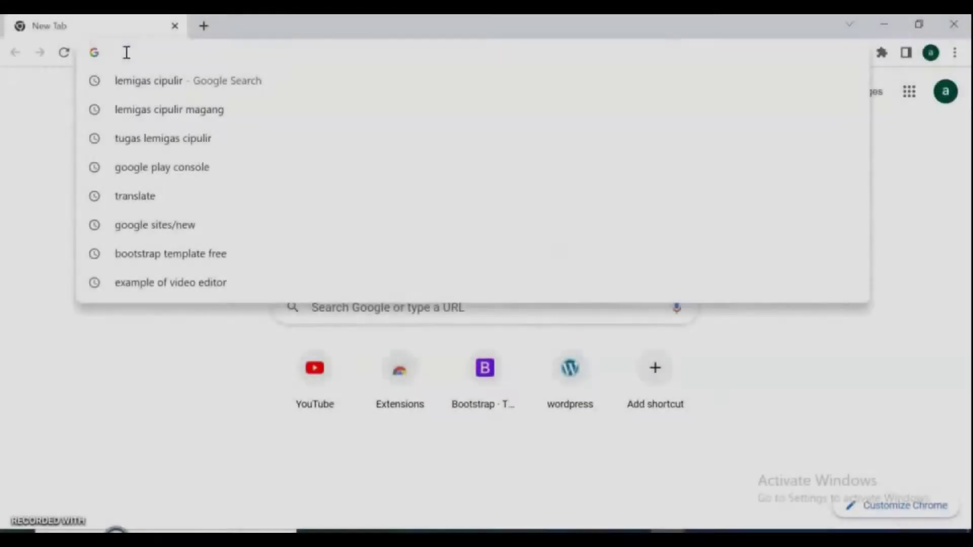
# Open the blogger.com website
pyautogui.write('b')
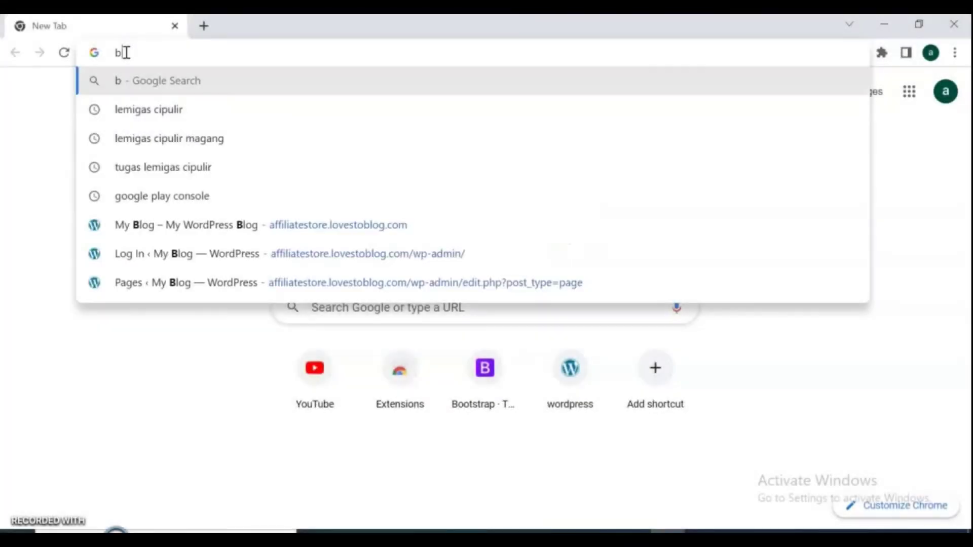
pyautogui.write('logger')
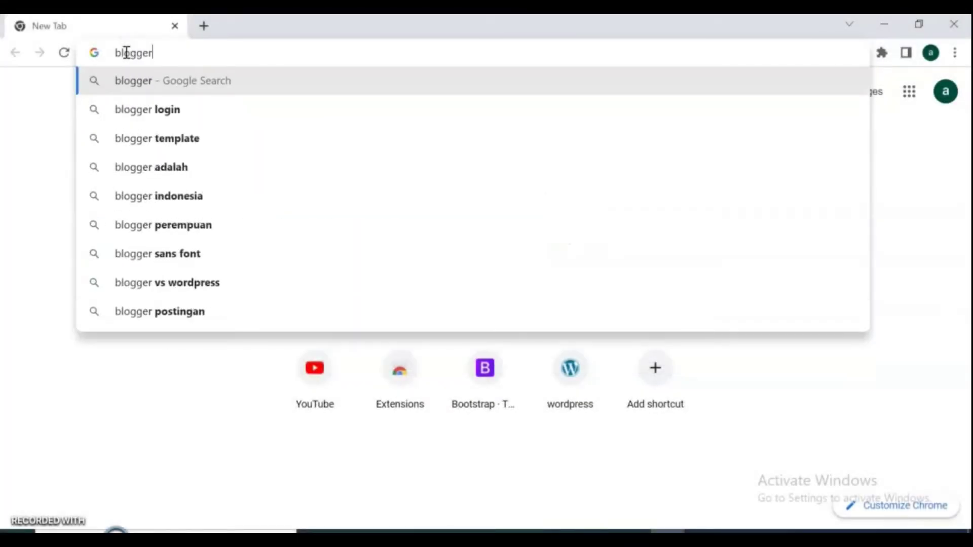
pyautogui.write('.com')
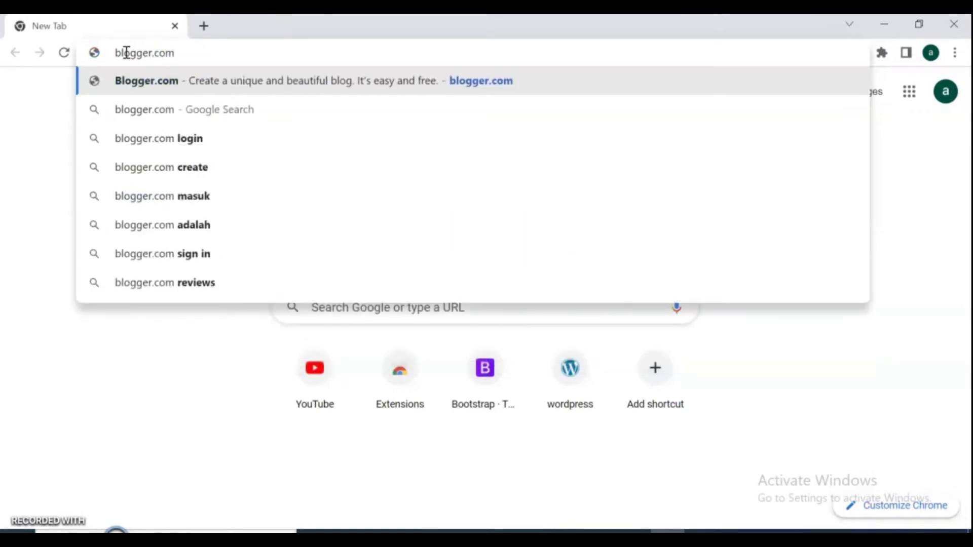
pyautogui.press('Return')
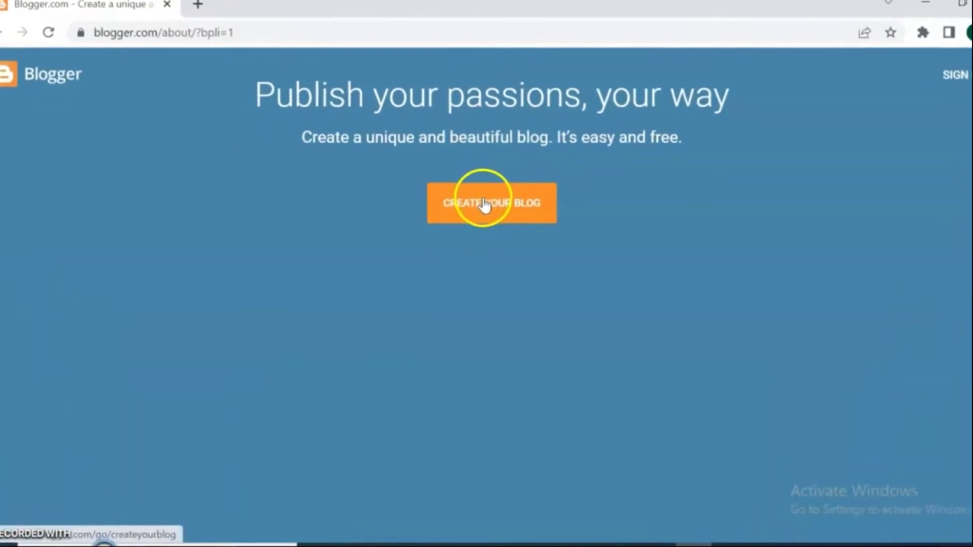
# Start creating a blog and choose the Google account to sign in with
pyautogui.click(484, 204)
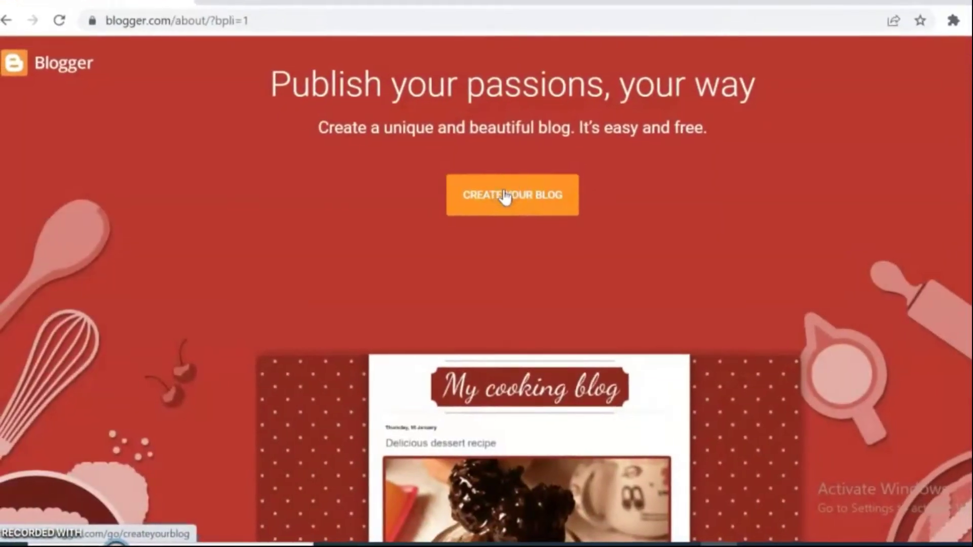
pyautogui.click(504, 196)
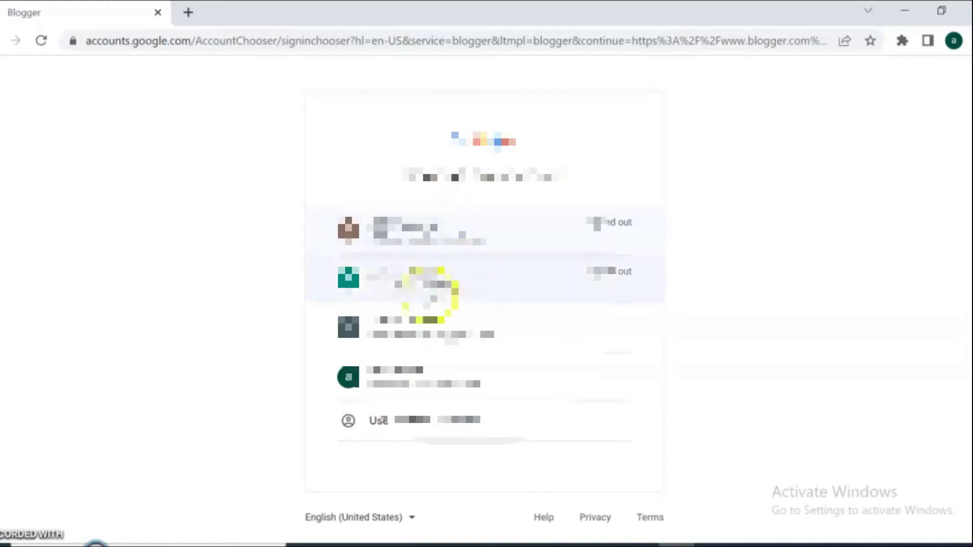
pyautogui.click(419, 329)
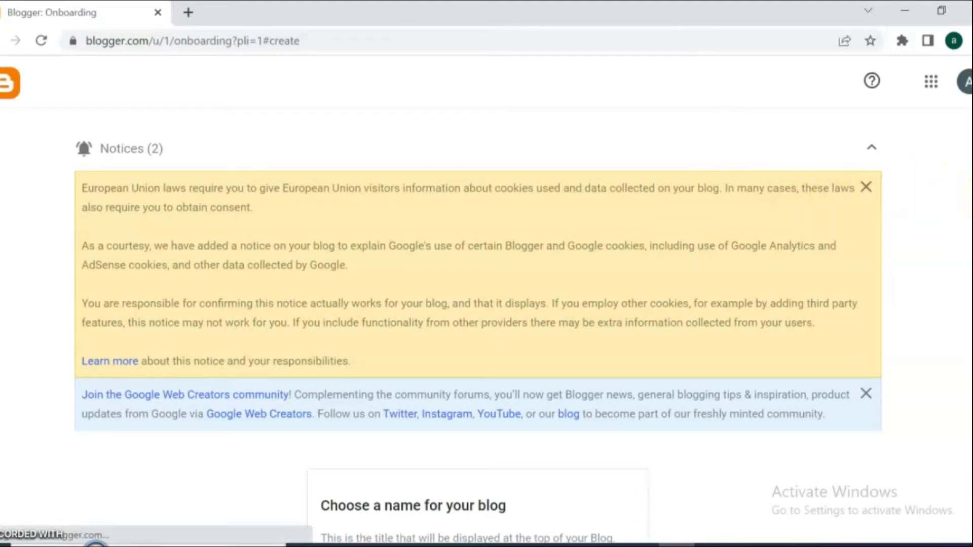
# Name the new blog "My Blog" and continue to the URL setup
pyautogui.scroll(-3, 478, 327)
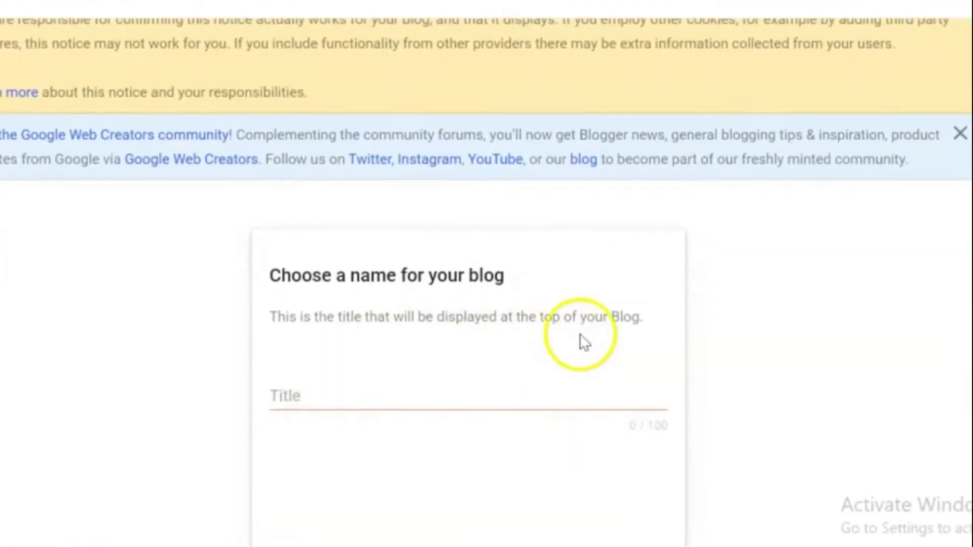
pyautogui.click(302, 397)
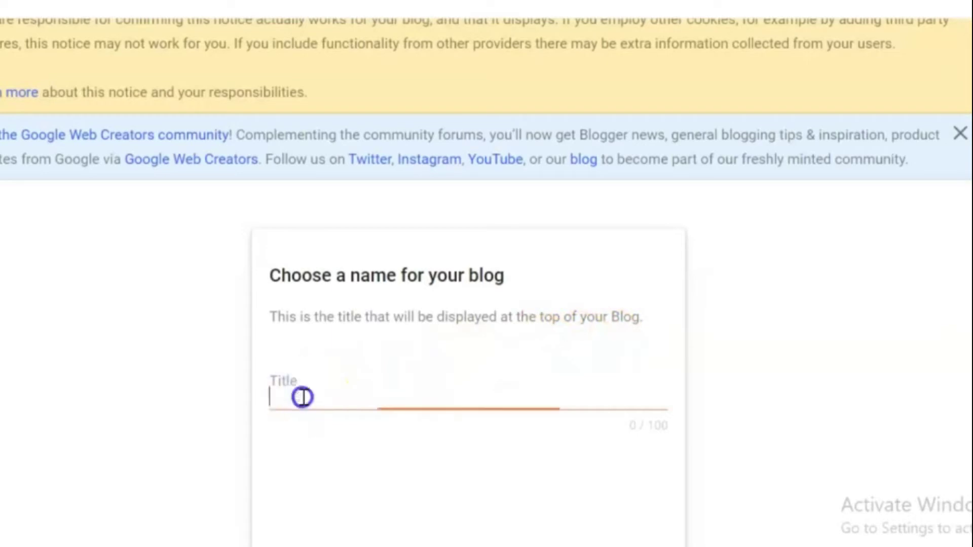
pyautogui.write('My Blog')
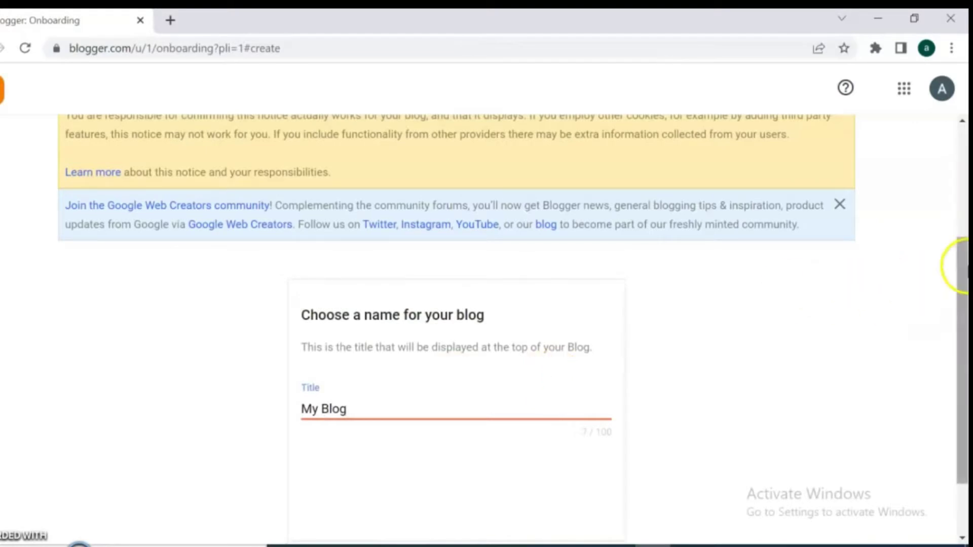
pyautogui.scroll(-2, 963, 330)
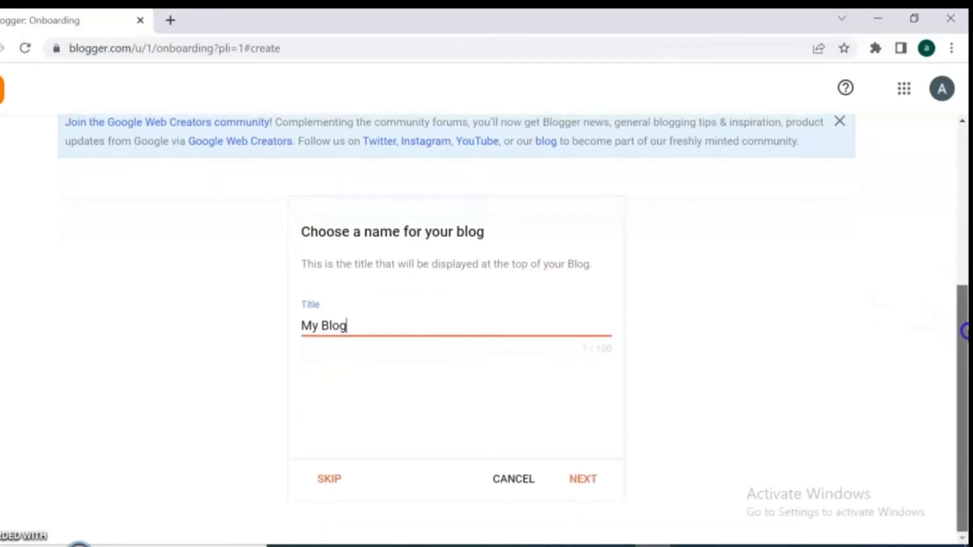
pyautogui.click(584, 481)
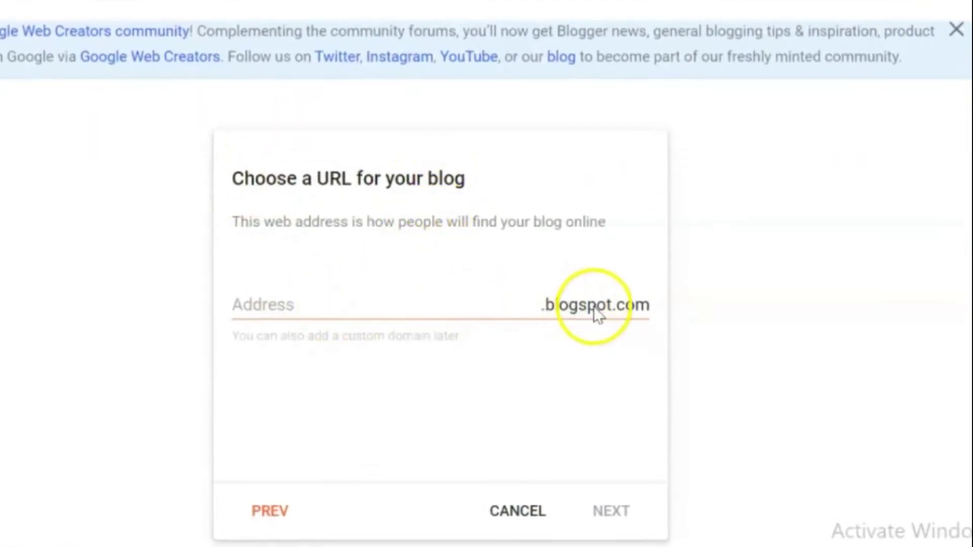
# Set the blog address to PersonalSit.blogspot.com and continue to the display name
pyautogui.click(281, 305)
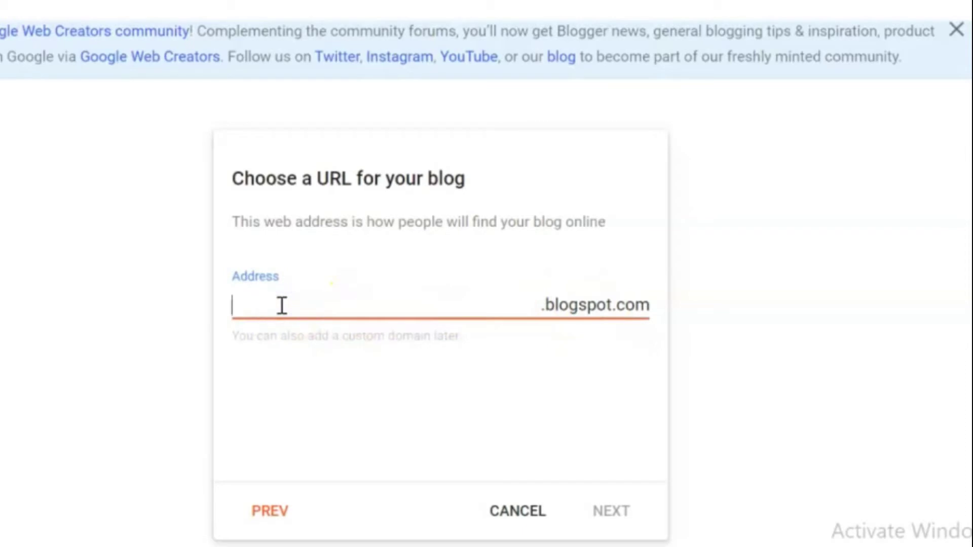
pyautogui.write('my')
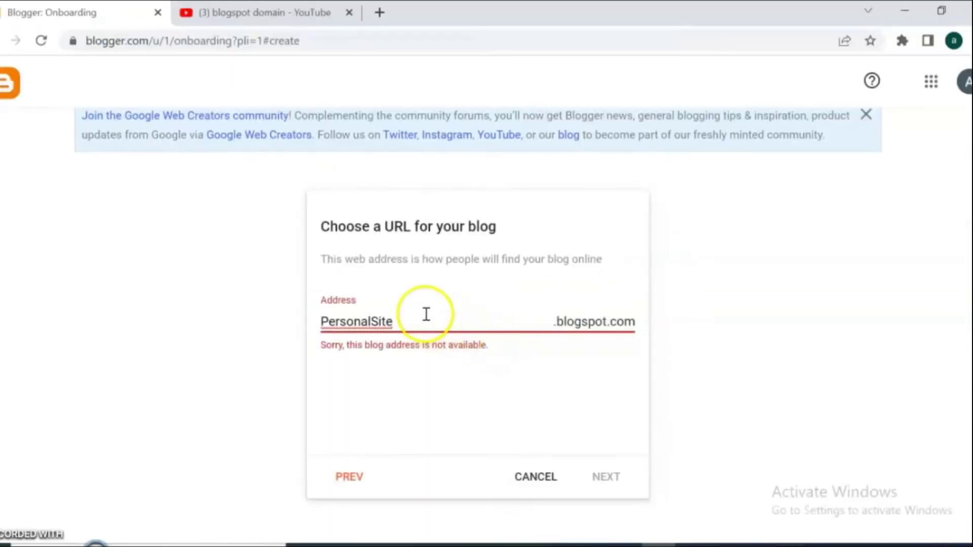
pyautogui.write('1')
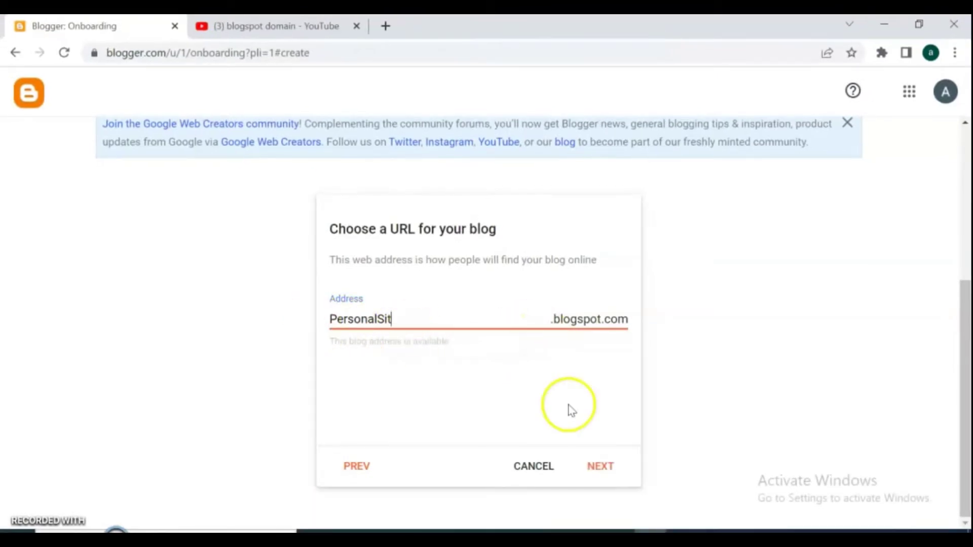
pyautogui.click(596, 470)
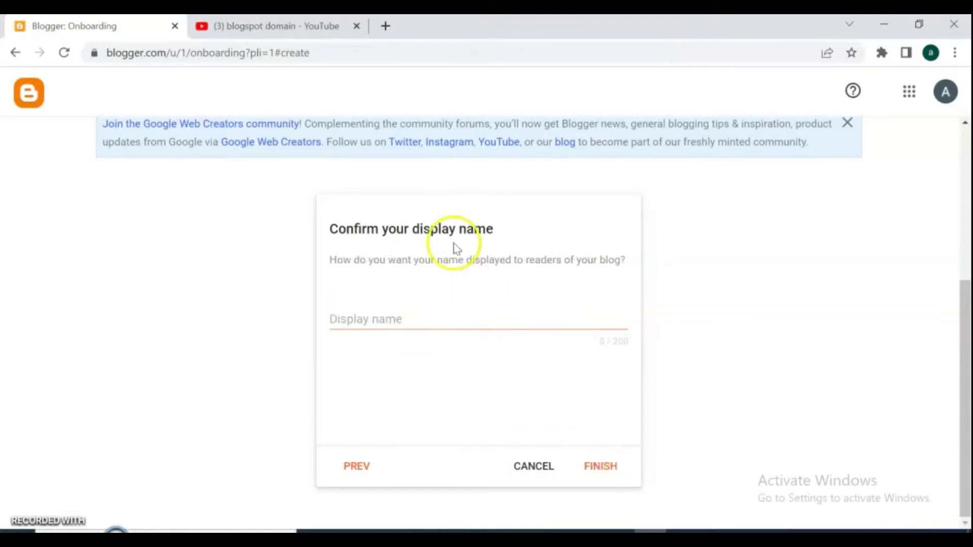
# Enter "MySite" as the display name and finish creating the blog
pyautogui.click(413, 309)
pyautogui.write('MySite')
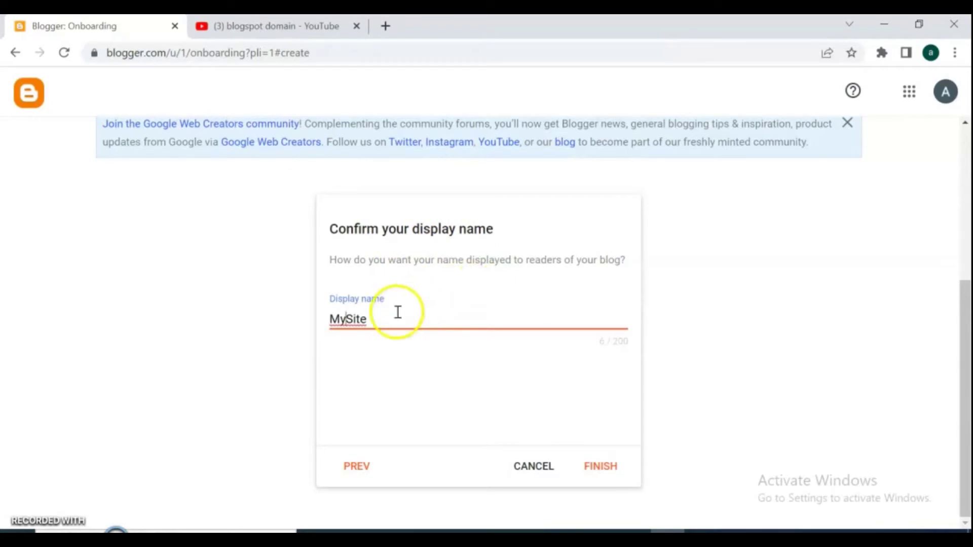
pyautogui.click(605, 468)
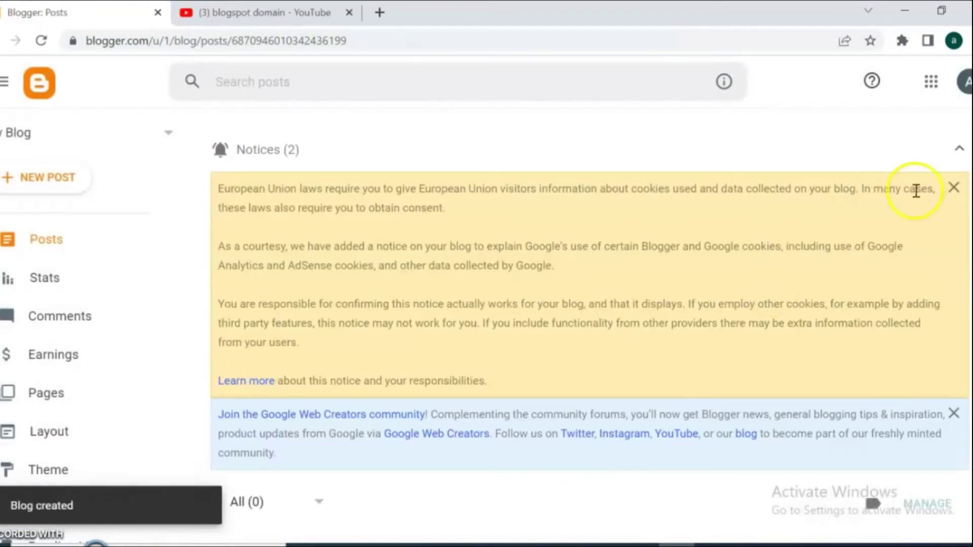
# View the published page of the new blog from the Blogger dashboard
pyautogui.scroll(-3, 456, 253)
pyautogui.scroll(2, 456, 253)
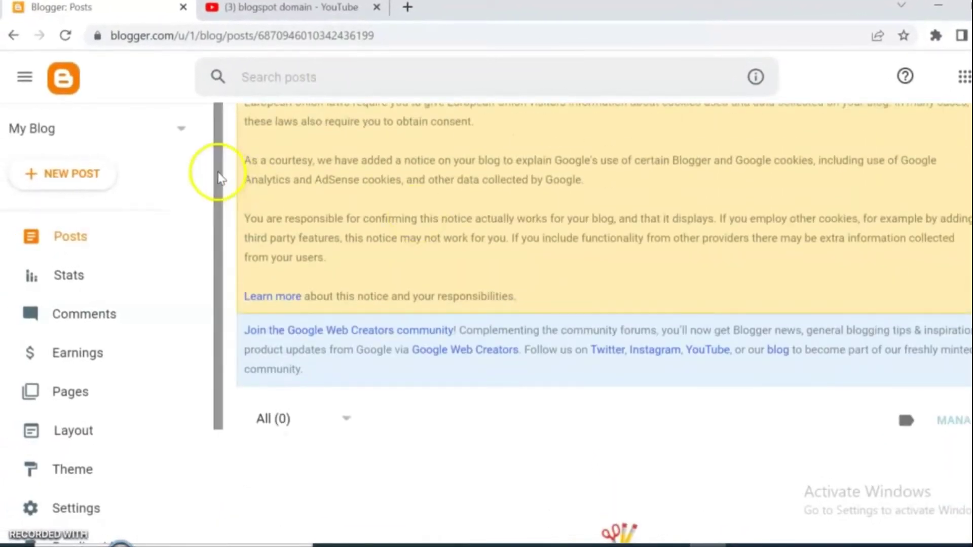
pyautogui.moveTo(219, 177); pyautogui.dragTo(200, 310)
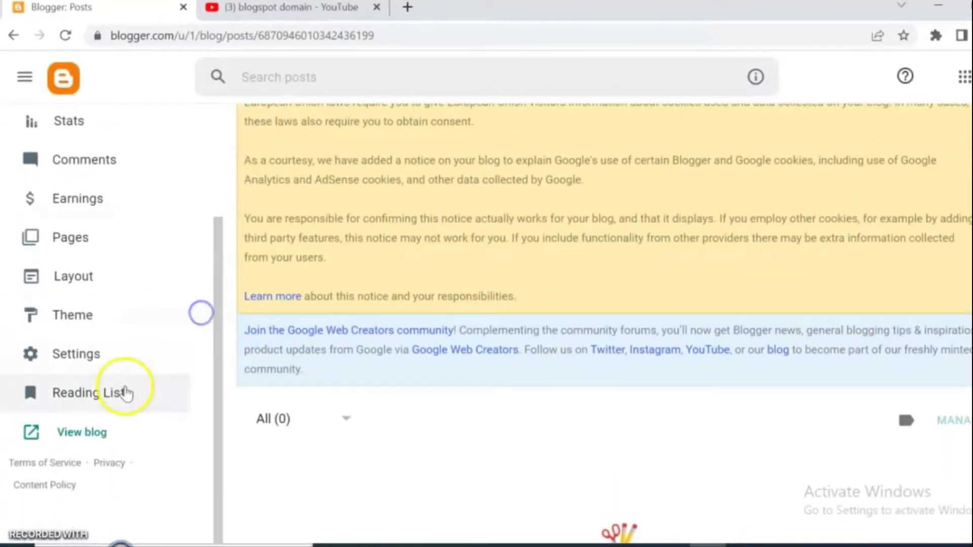
pyautogui.click(61, 436)
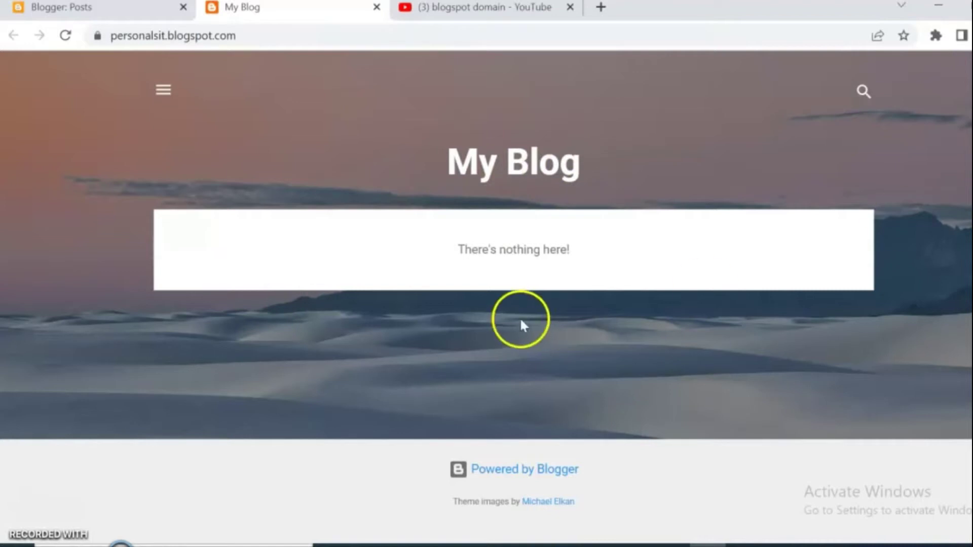
# Look at the live blog's profile sidebar and close it again
pyautogui.click(162, 94)
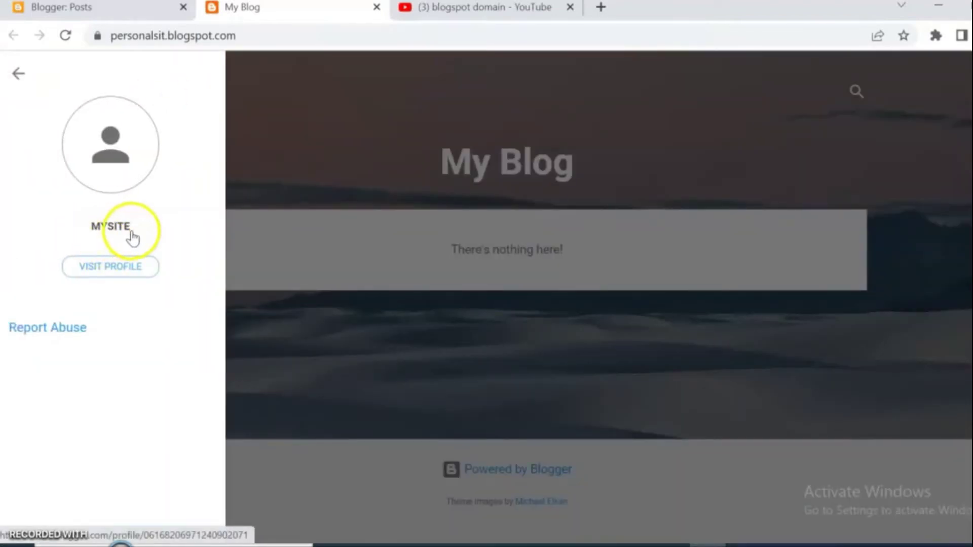
pyautogui.click(17, 84)
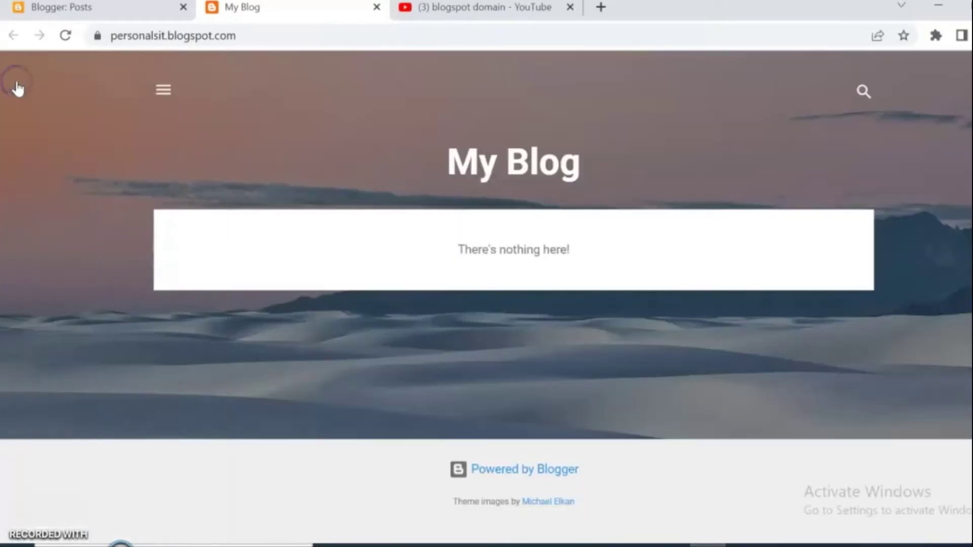
pyautogui.click(249, 468)
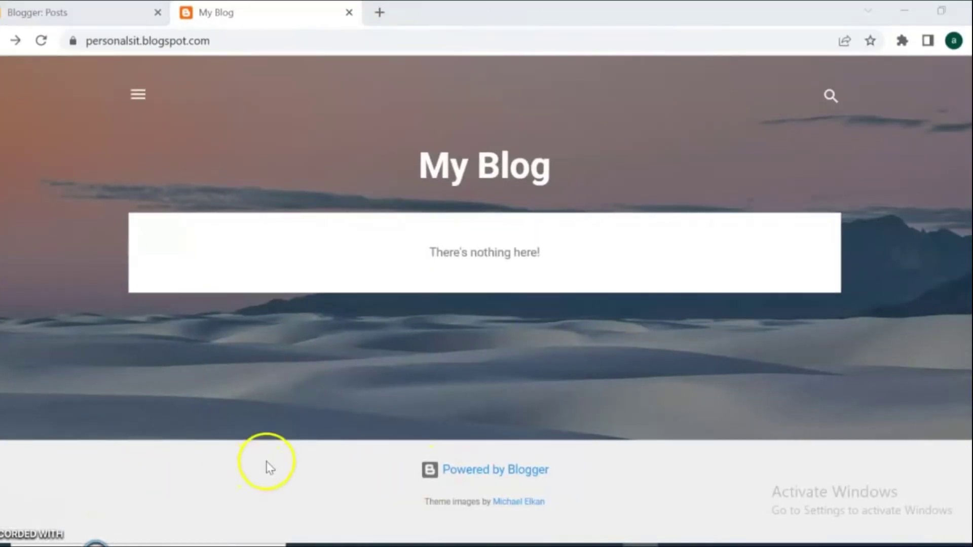
# Return to the Blogger dashboard and start a new post
pyautogui.click(38, 9)
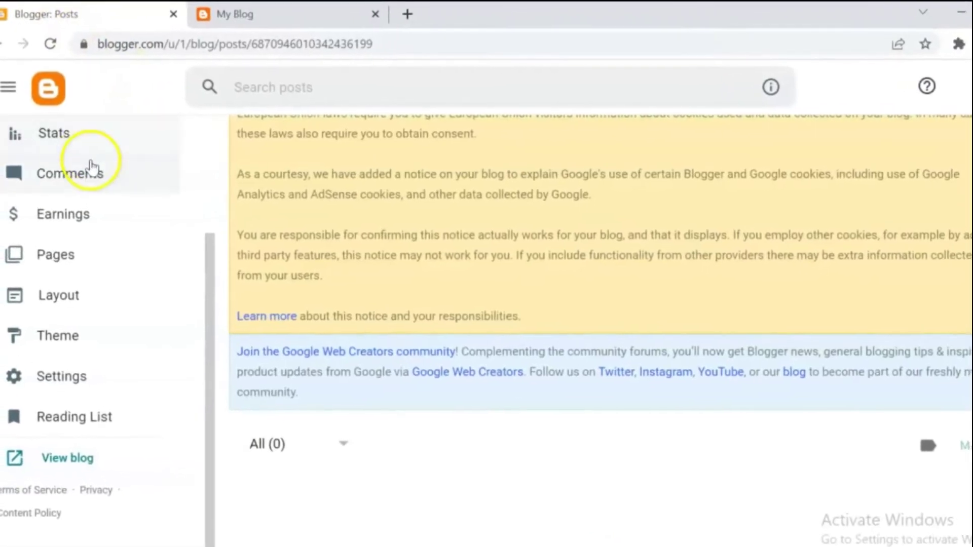
pyautogui.moveTo(252, 319); pyautogui.dragTo(255, 183)
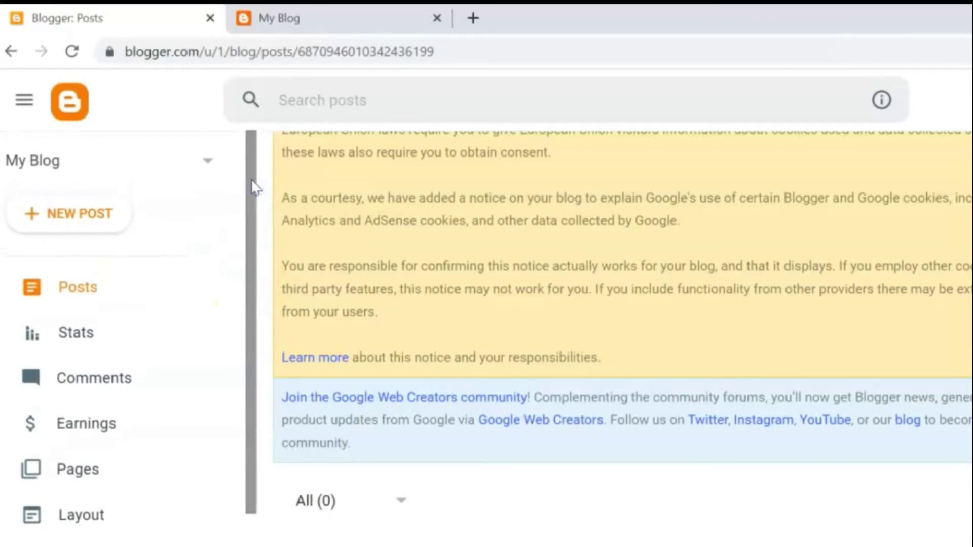
pyautogui.click(89, 220)
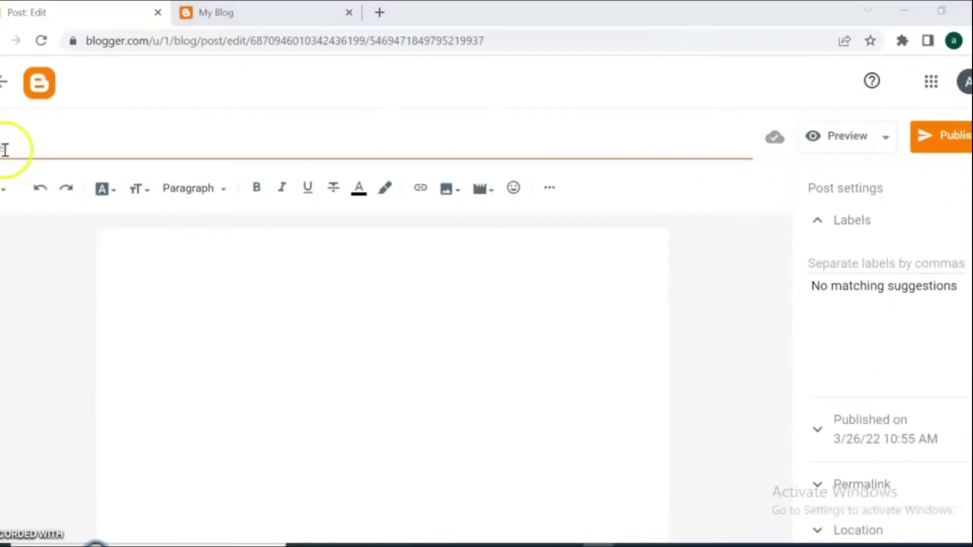
# Enter a post title ending in "blog" and fill the body with the "Apakah Lorem Ipsum itu?" heading and its Lorem Ipsum paragraph
pyautogui.click(4, 148)
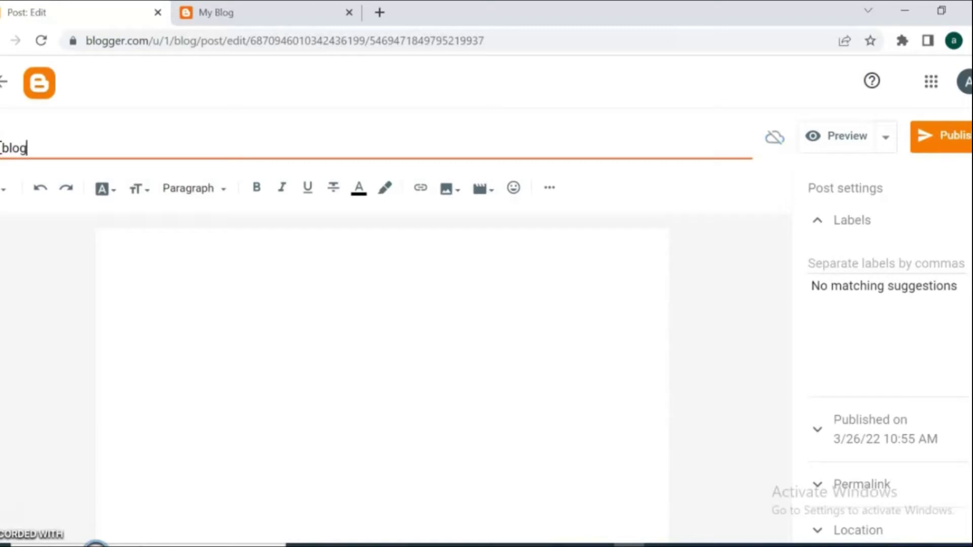
pyautogui.click(149, 252)
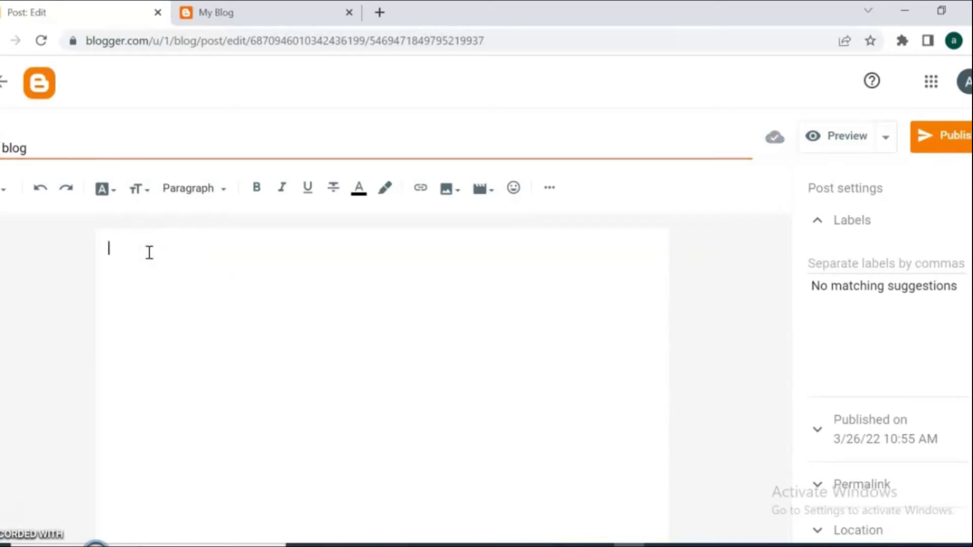
pyautogui.write('Apakah Lorem Ipsum itu? Lorem Ipsum adalah contoh teks atau dummy dalam industri percetakan dan penataan huruf atau typesetting. Lorem Ipsum telah menjadi standar contoh teks sejak tahun 1500an, saat seorang tukang cetak yang tidak dikenal mengambil sebuah kumpulan teks dan mengacaknya untuk menjadi sebuah buku contoh huruf. Ia tidak hanya bertahan selama 5 abad, tapi juga telah beralih ke penataan huruf elektronik, tanpa ada perubahan apapun. Ia mulai dipopulerkan pada tahun 1960 dengan diluncurkannya lembaran-lembaran Letraset yang menggunakan kalimat-kalimat dari Lorem Ipsum, dan seiring munculnya perangkat lunak Desktop Publishing seperti Aldus PageMaker juga memiliki versi Lorem Ipsum.')
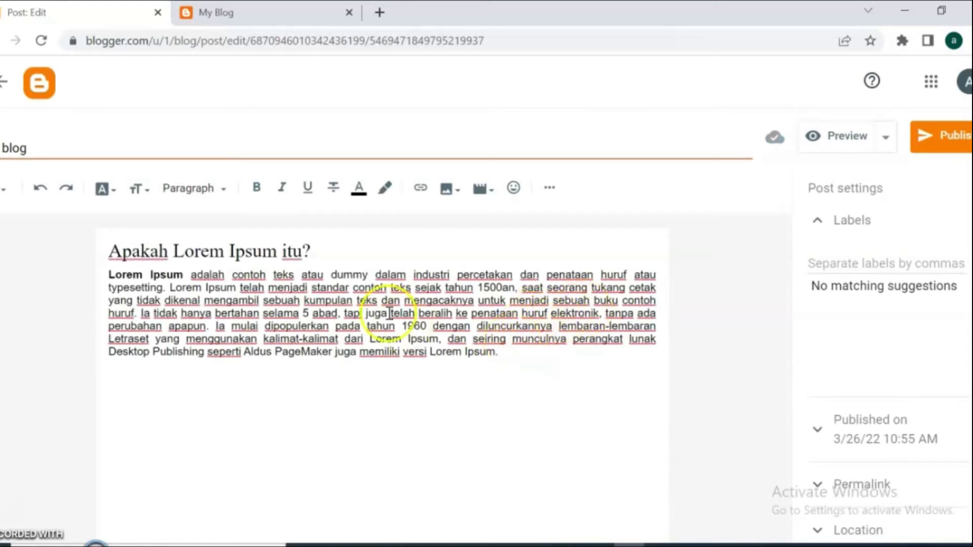
# Change the text color of the heading "Apakah Lorem Ipsum itu?" to bright green
pyautogui.moveTo(318, 249); pyautogui.dragTo(108, 252)
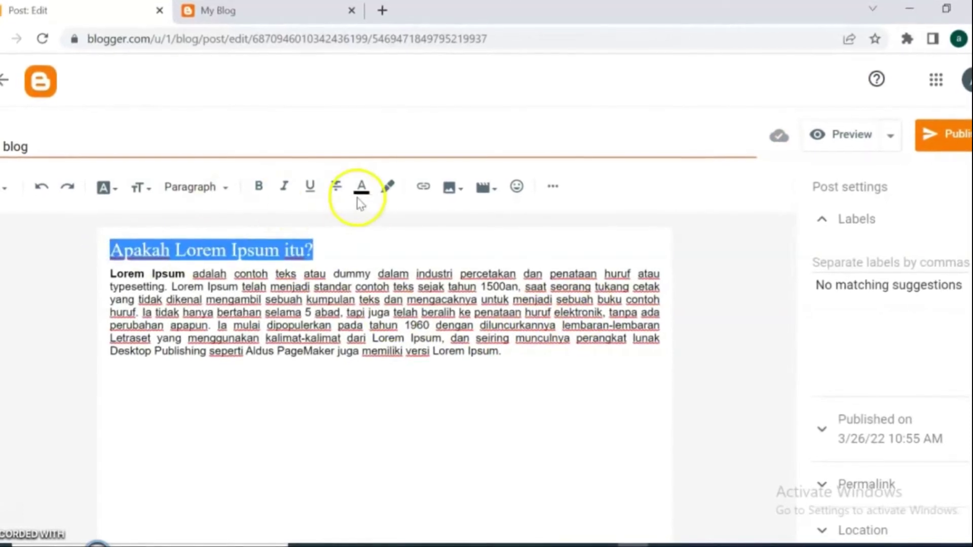
pyautogui.click(363, 195)
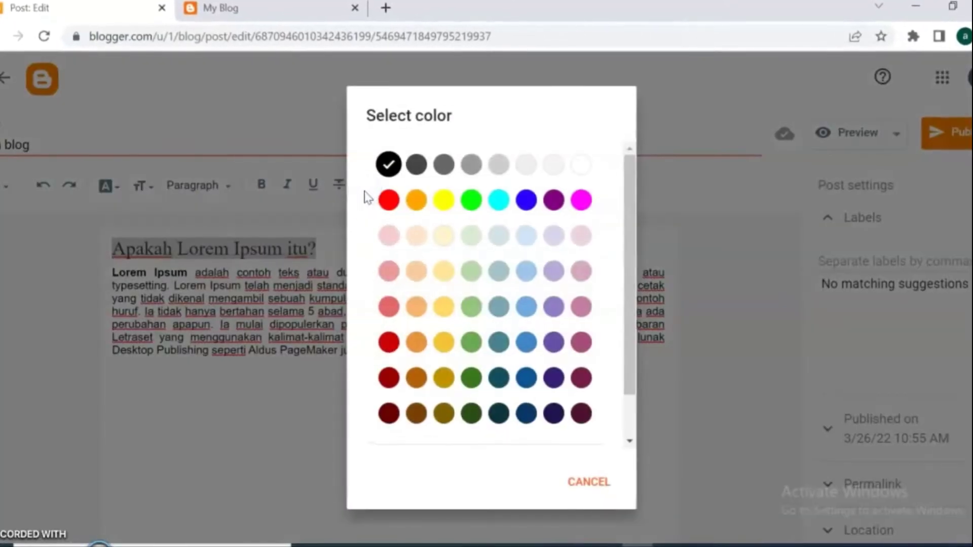
pyautogui.click(478, 197)
pyautogui.click(355, 239)
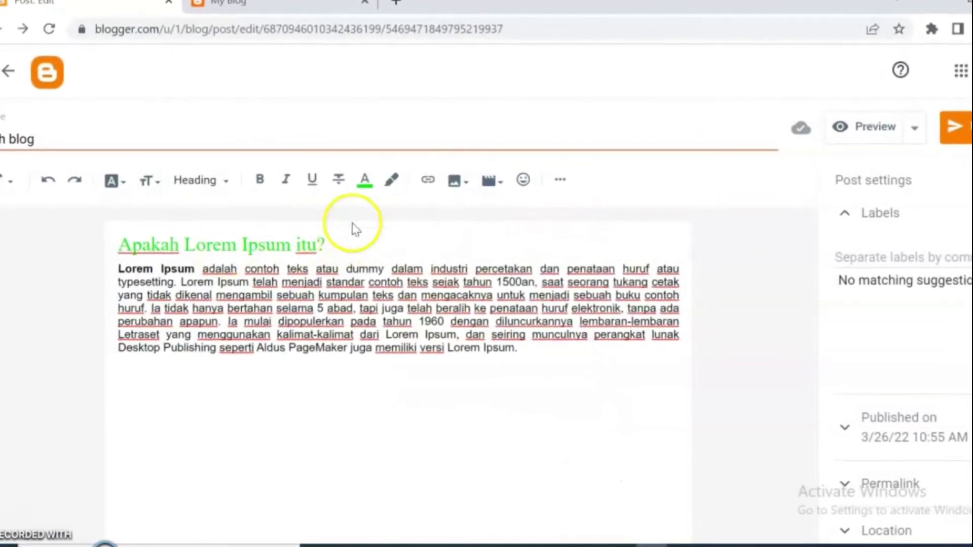
# Highlight the heading "Apakah Lorem Ipsum itu?" with an aqua background color
pyautogui.moveTo(330, 242); pyautogui.dragTo(109, 251)
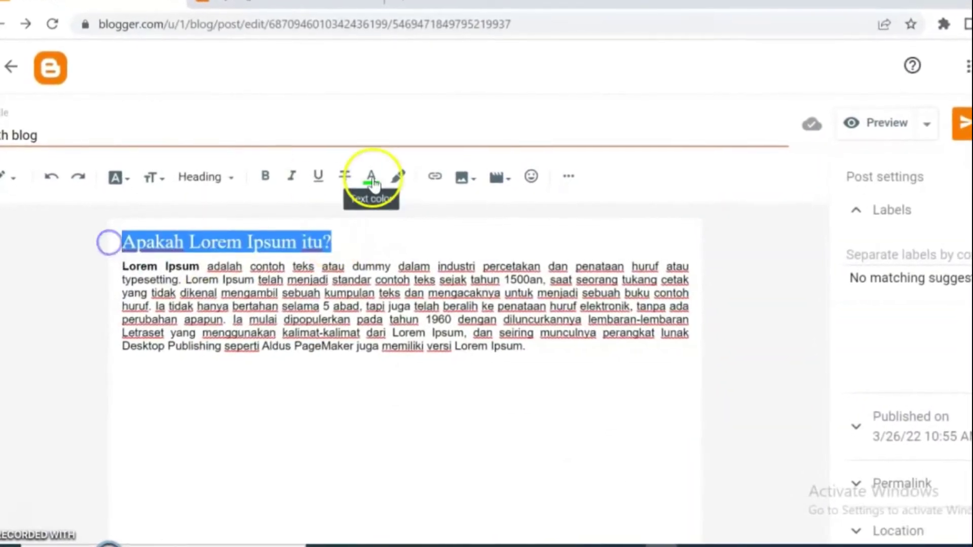
pyautogui.click(398, 177)
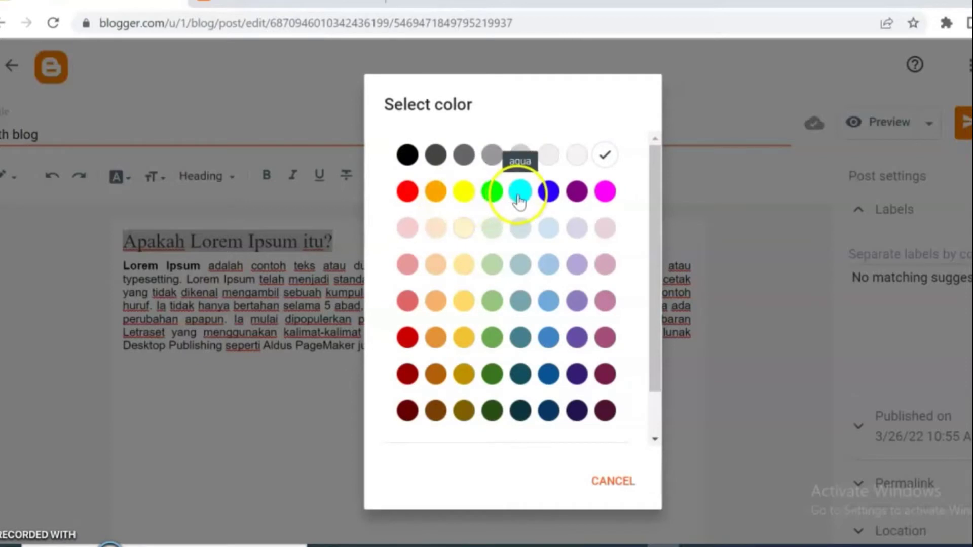
pyautogui.click(518, 200)
pyautogui.click(379, 223)
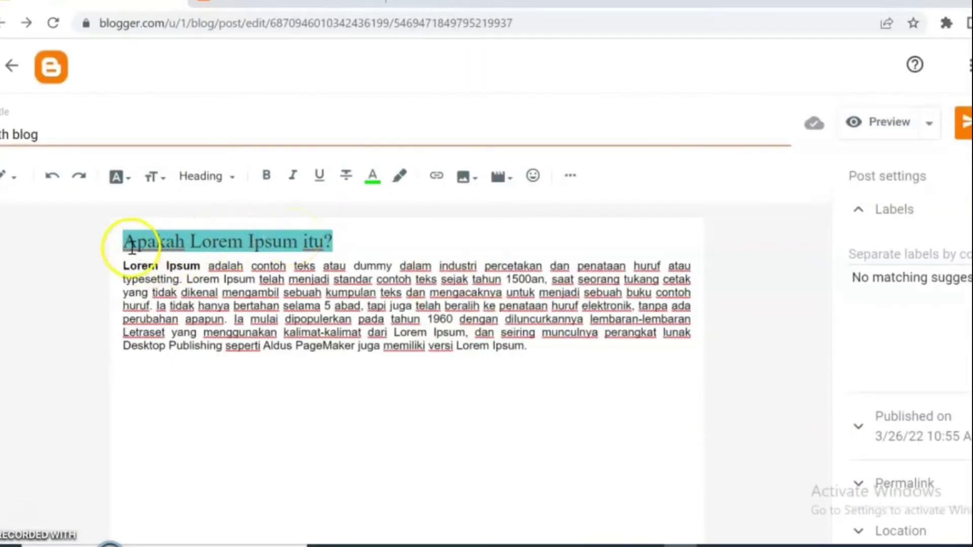
# Underline and italicize the paragraph's opening words "Lorem Ipsum" and remove their bold formatting
pyautogui.click(123, 265)
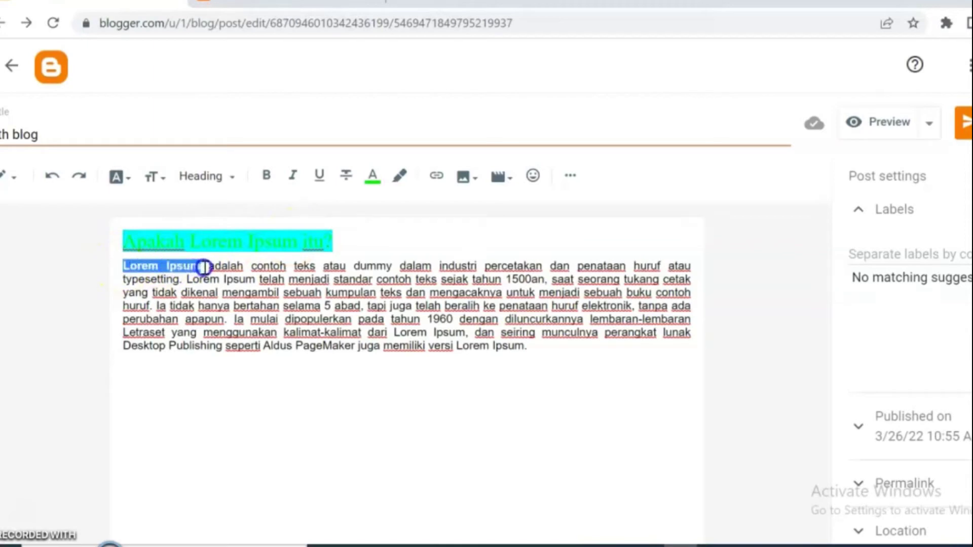
pyautogui.moveTo(204, 267); pyautogui.dragTo(205, 268)
pyautogui.click(329, 182)
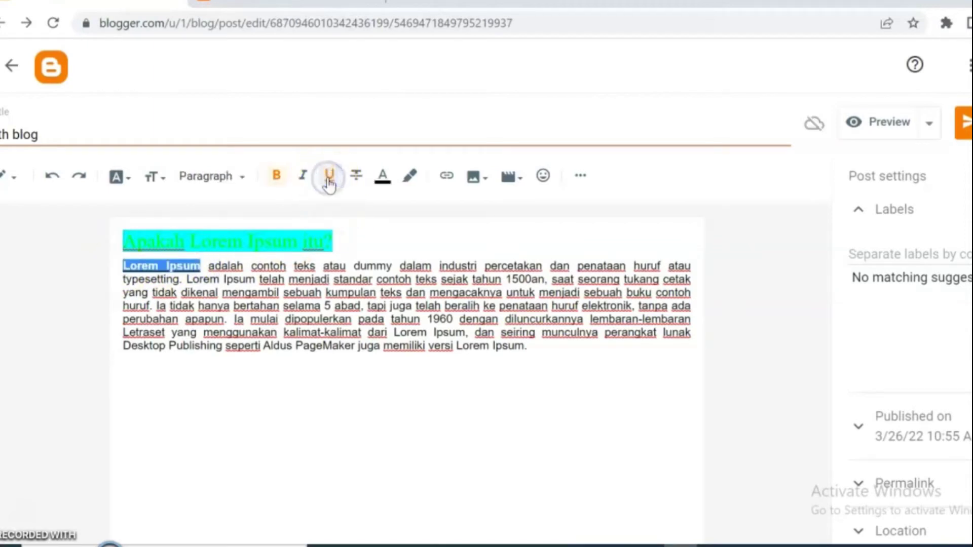
pyautogui.click(300, 178)
pyautogui.click(280, 177)
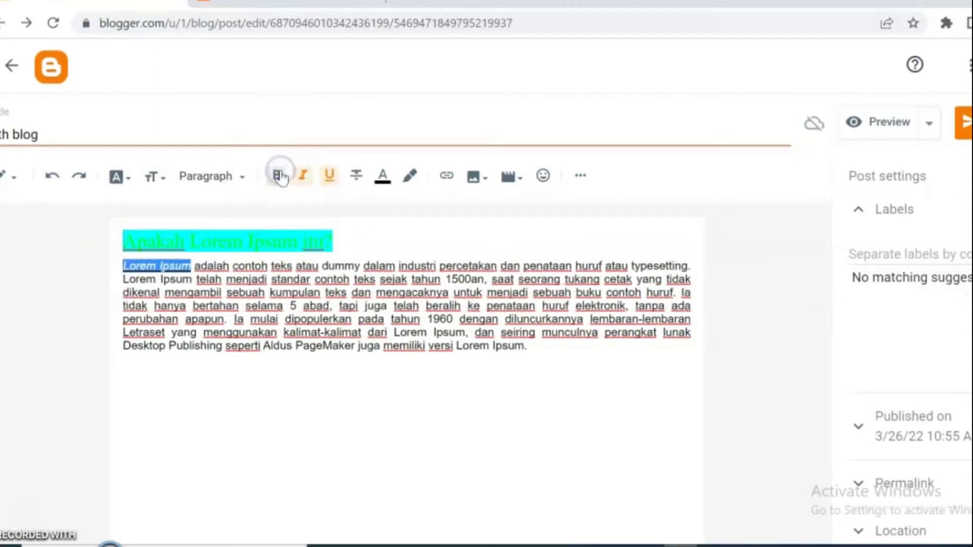
pyautogui.click(244, 180)
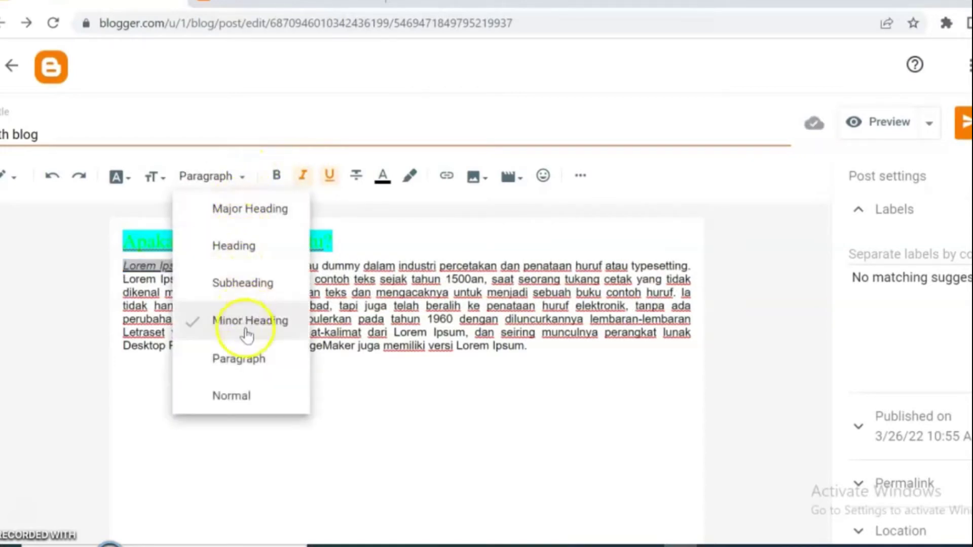
# Try the Normal text size on the opening words "Lorem Ipsum" and settle on Large
pyautogui.click(161, 177)
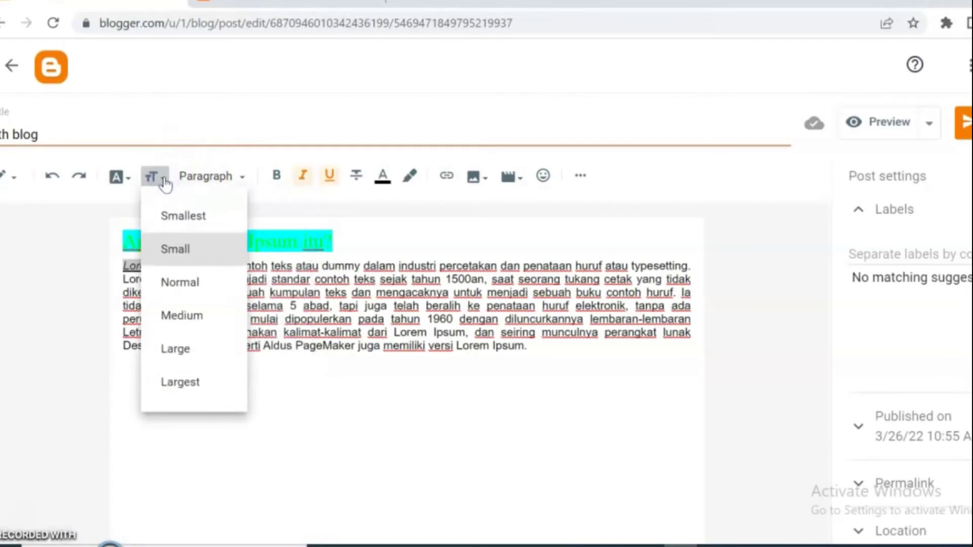
pyautogui.click(191, 282)
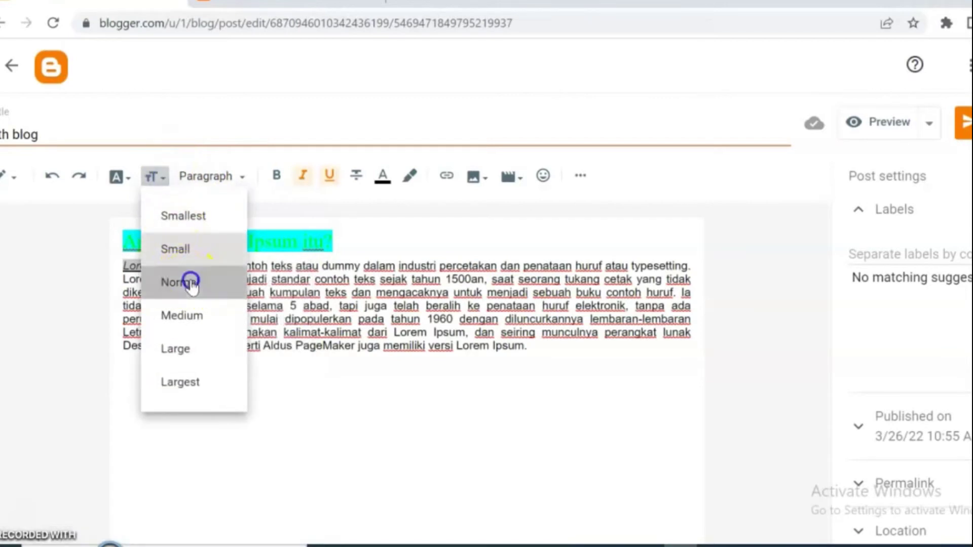
pyautogui.click(162, 177)
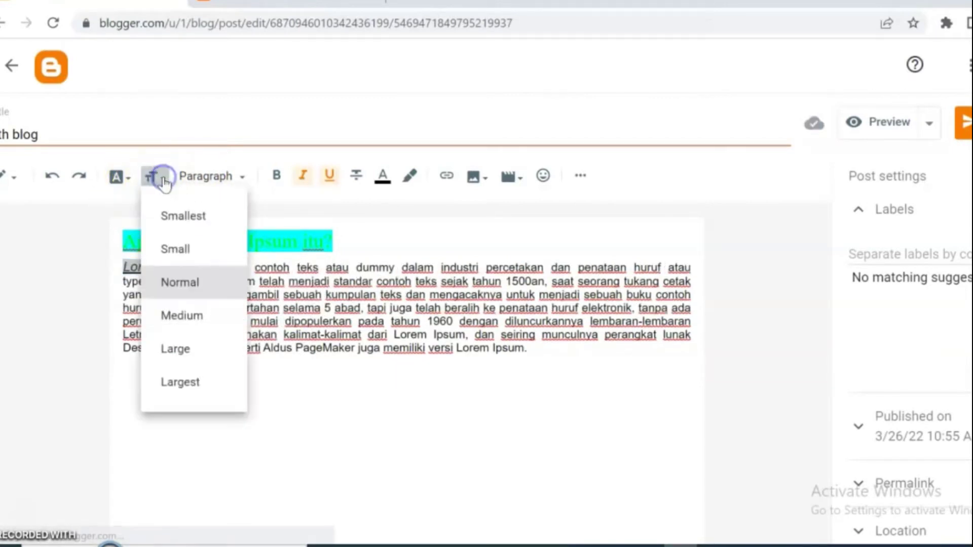
pyautogui.click(188, 350)
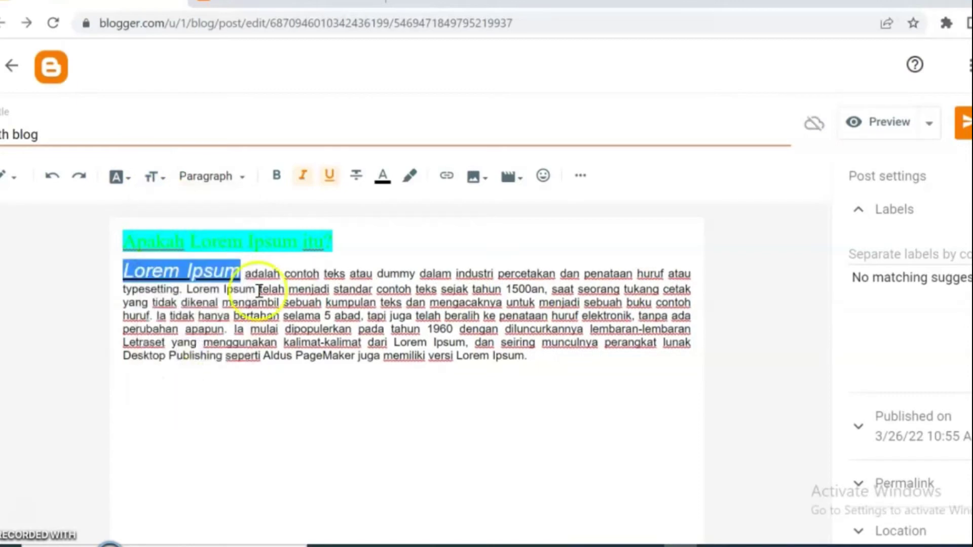
# Remove the italics from the opening words "Lorem Ipsum" and set their font to Verdana
pyautogui.click(292, 262)
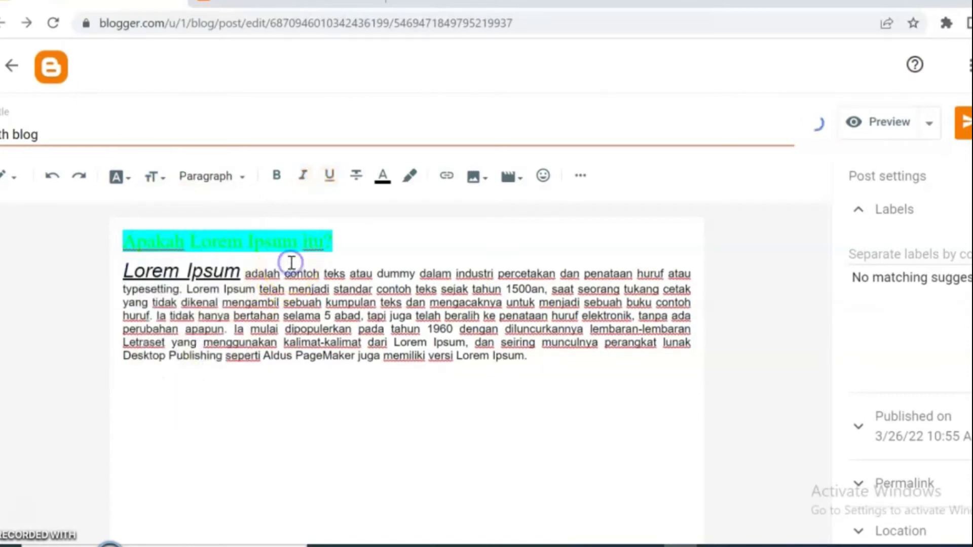
pyautogui.moveTo(215, 269); pyautogui.dragTo(119, 275)
pyautogui.click(302, 175)
pyautogui.click(122, 178)
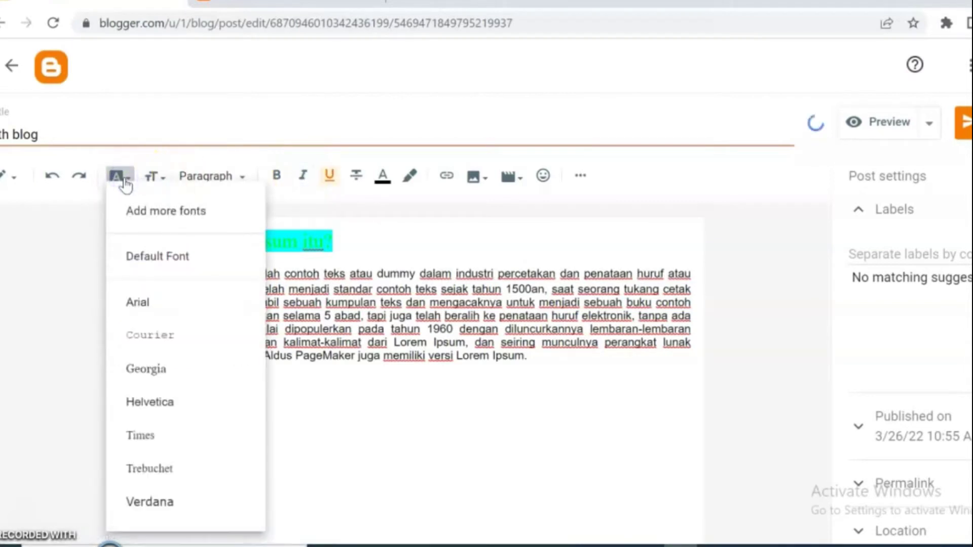
pyautogui.click(173, 501)
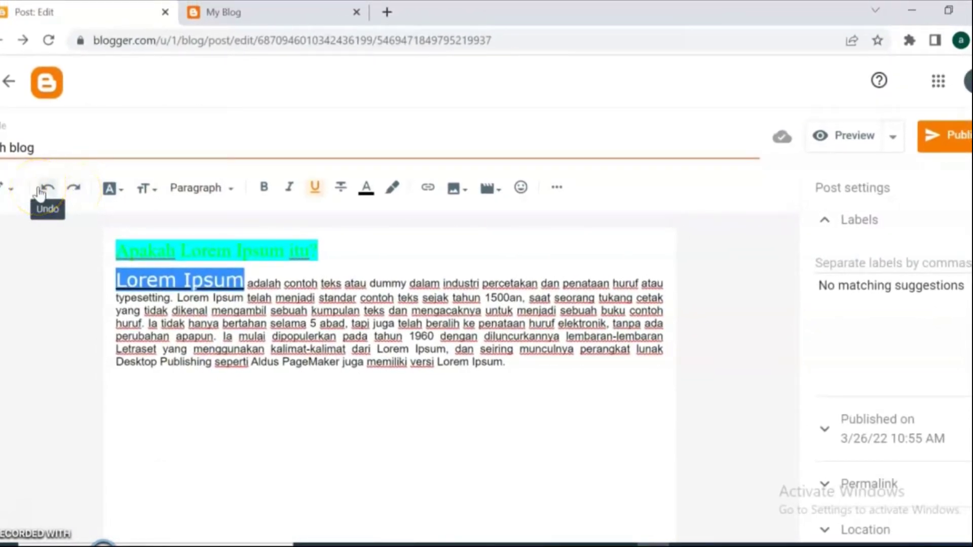
# Start adding an image by URL and copy the image address of the nesabamedia.com "BLOG" laptop picture from Google Images
pyautogui.click(455, 189)
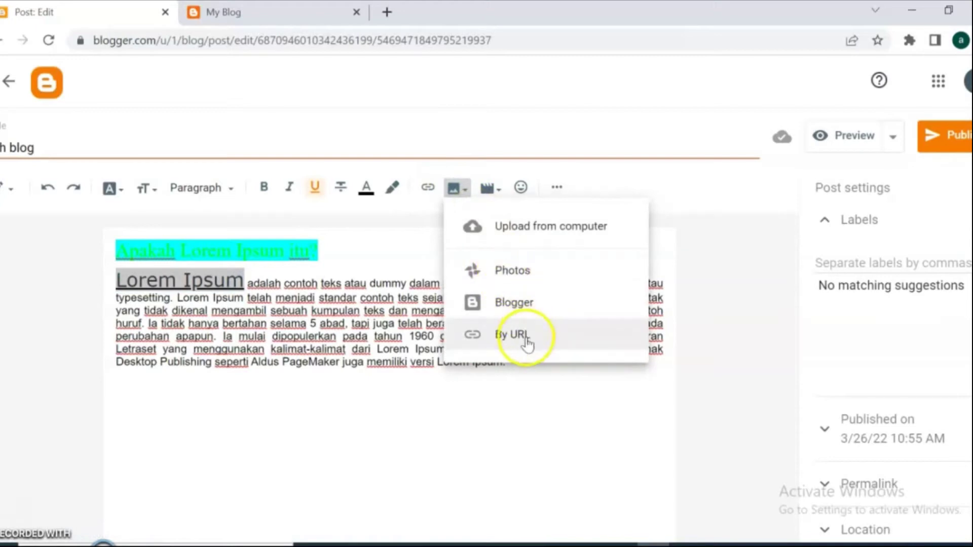
pyautogui.click(512, 329)
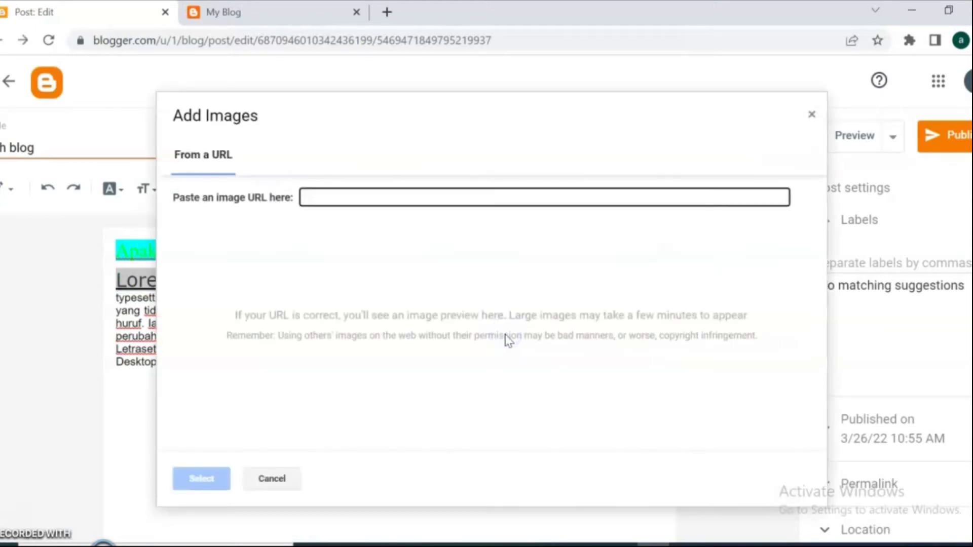
pyautogui.rightClick(257, 7)
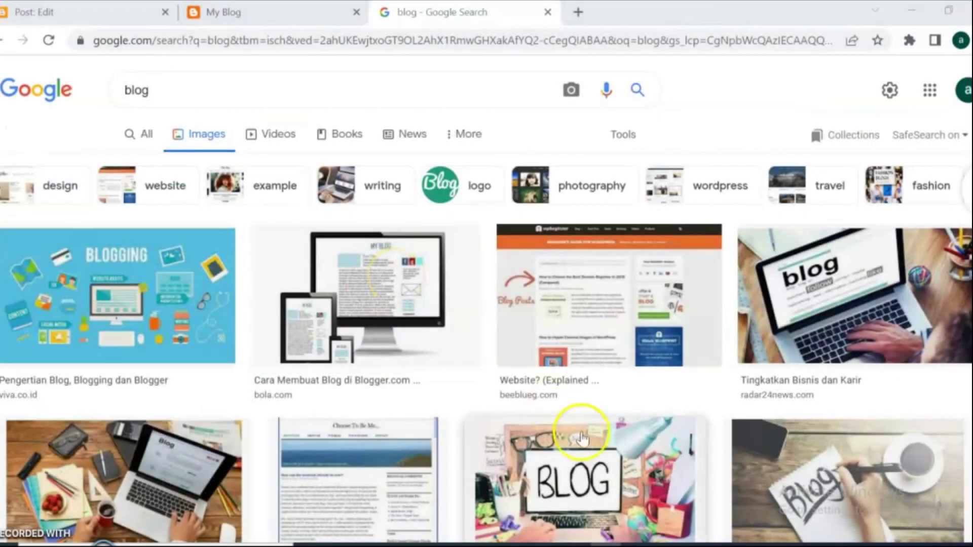
pyautogui.click(591, 469)
pyautogui.rightClick(745, 265)
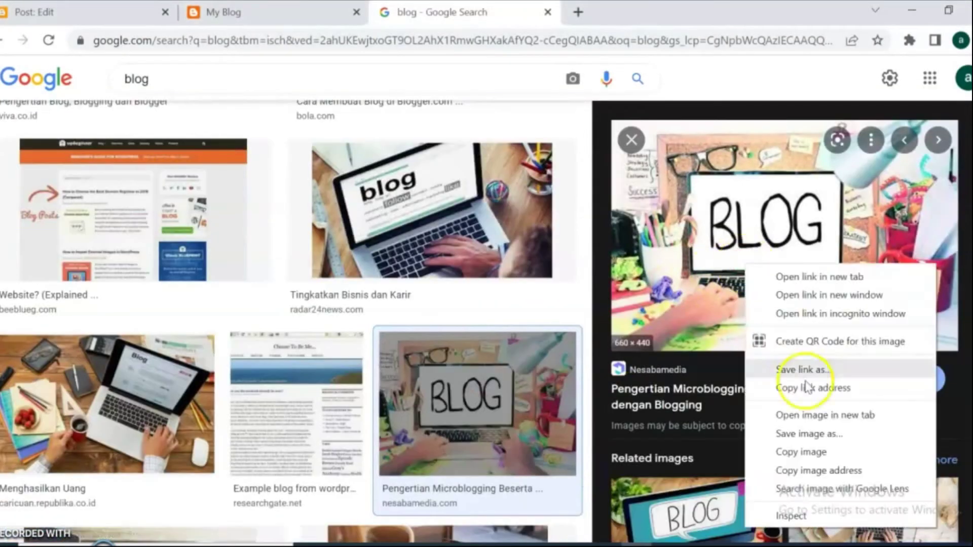
pyautogui.click(826, 474)
pyautogui.click(64, 10)
pyautogui.click(328, 199)
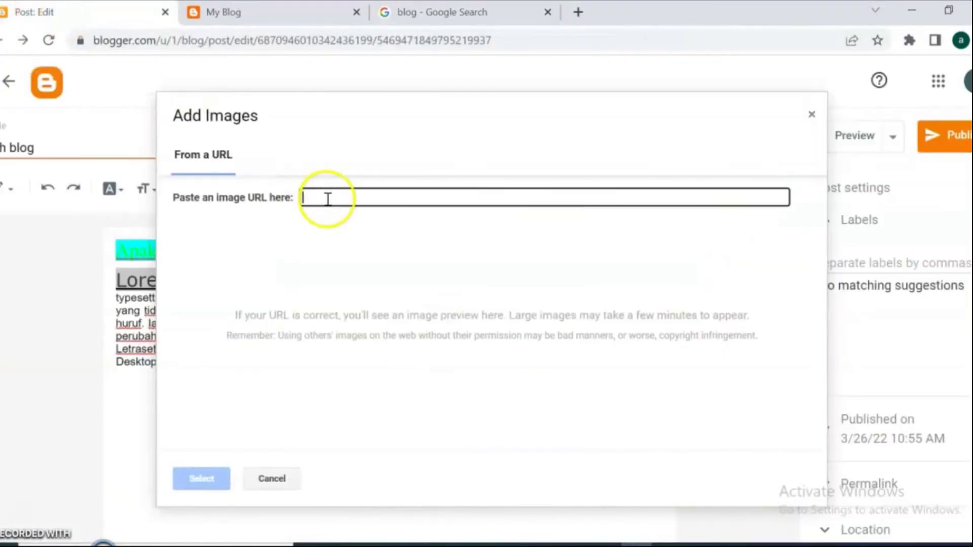
pyautogui.rightClick(328, 199)
pyautogui.click(373, 330)
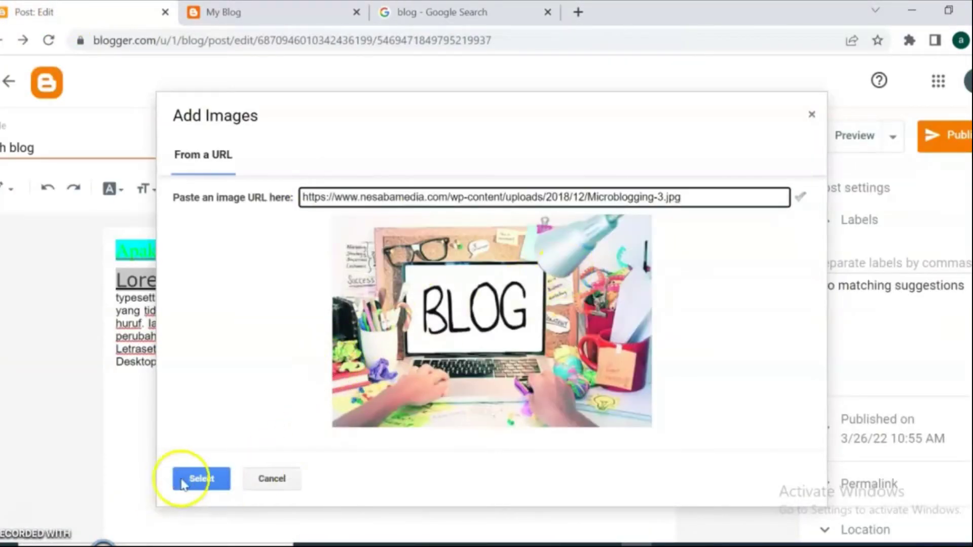
pyautogui.click(200, 479)
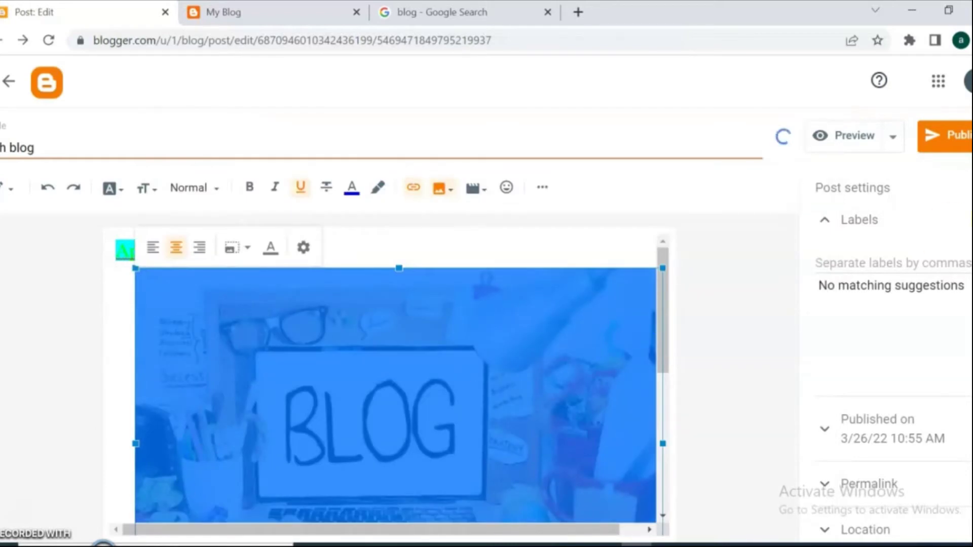
# Shrink the inserted BLOG image slightly, try left alignment, and align it to the right of the paragraph
pyautogui.moveTo(663, 268); pyautogui.dragTo(566, 358)
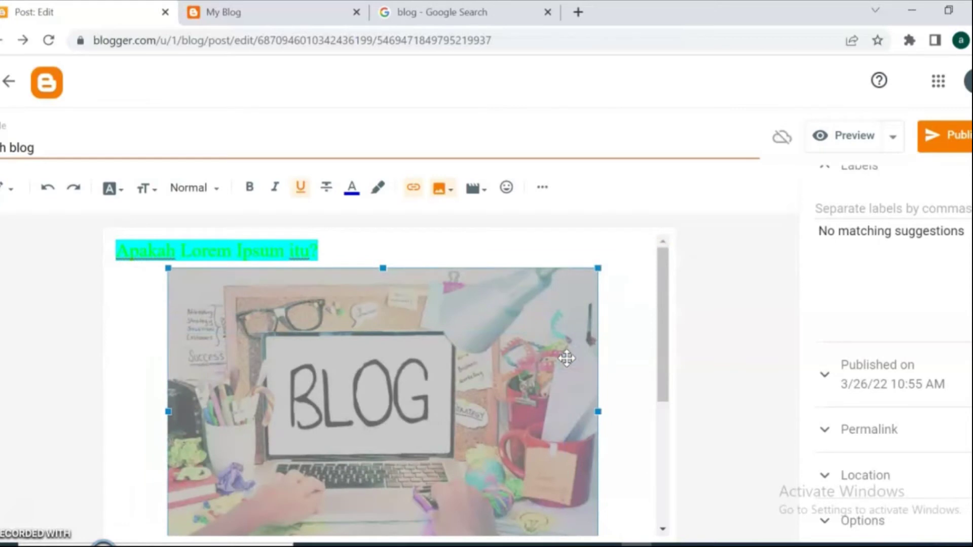
pyautogui.moveTo(668, 545)
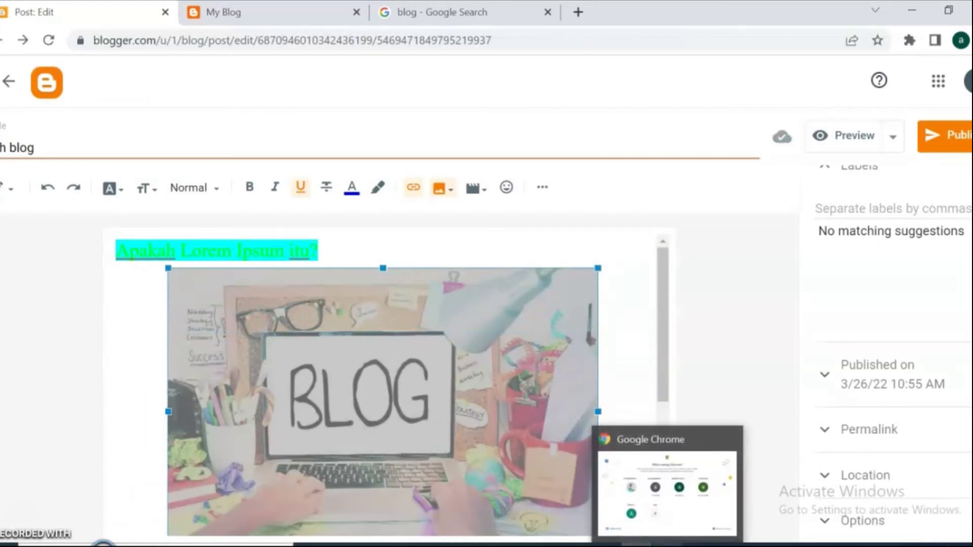
pyautogui.moveTo(665, 363); pyautogui.dragTo(665, 462)
pyautogui.click(491, 337)
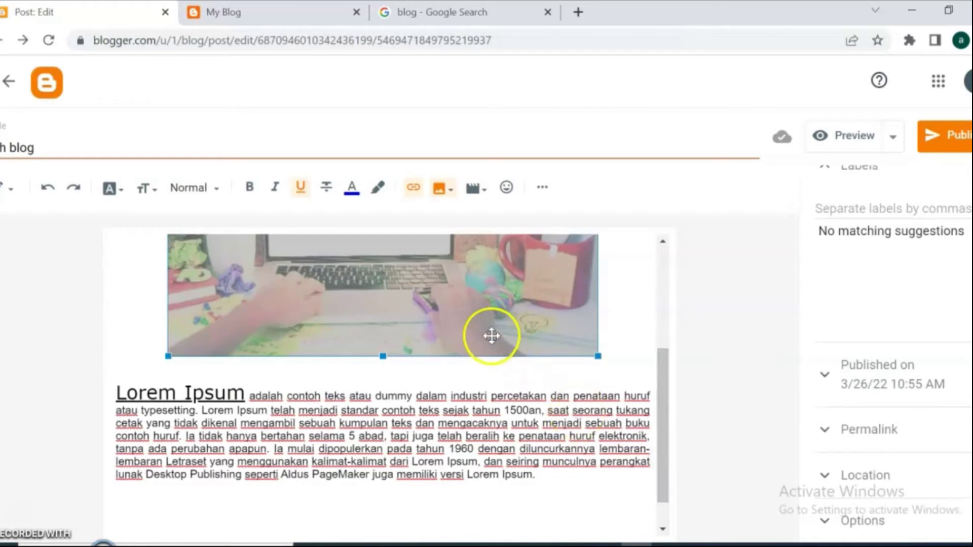
pyautogui.click(185, 379)
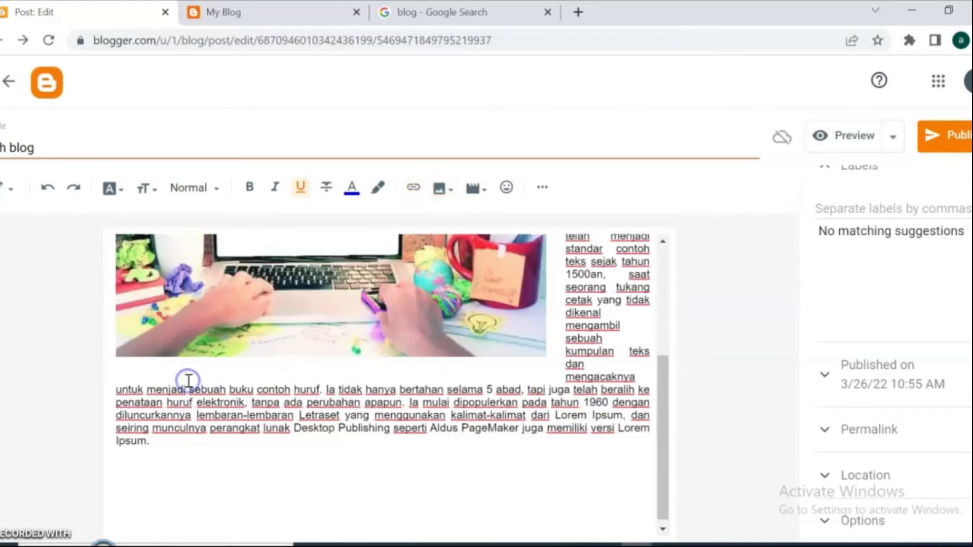
pyautogui.click(240, 347)
pyautogui.click(181, 381)
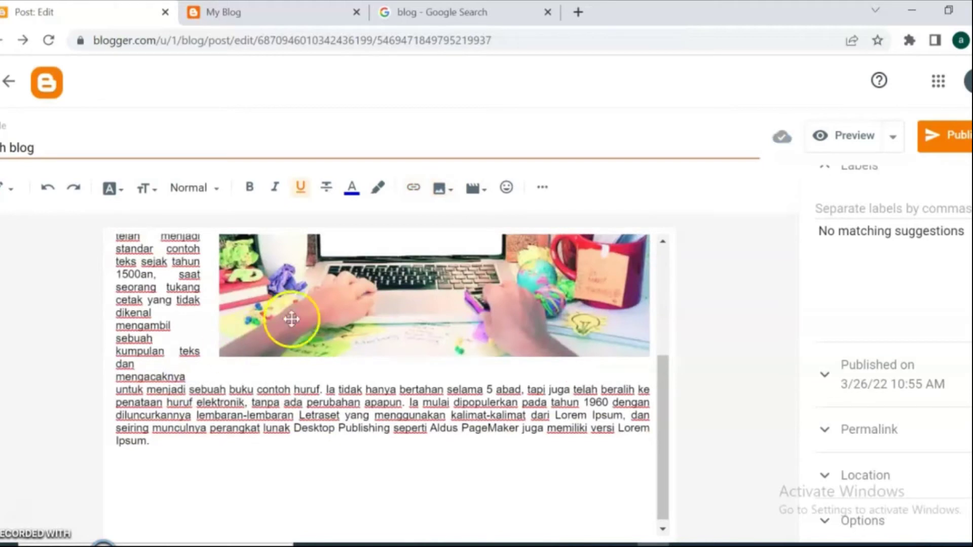
# Try the Small size for the right-aligned BLOG image and change it to Medium
pyautogui.click(356, 298)
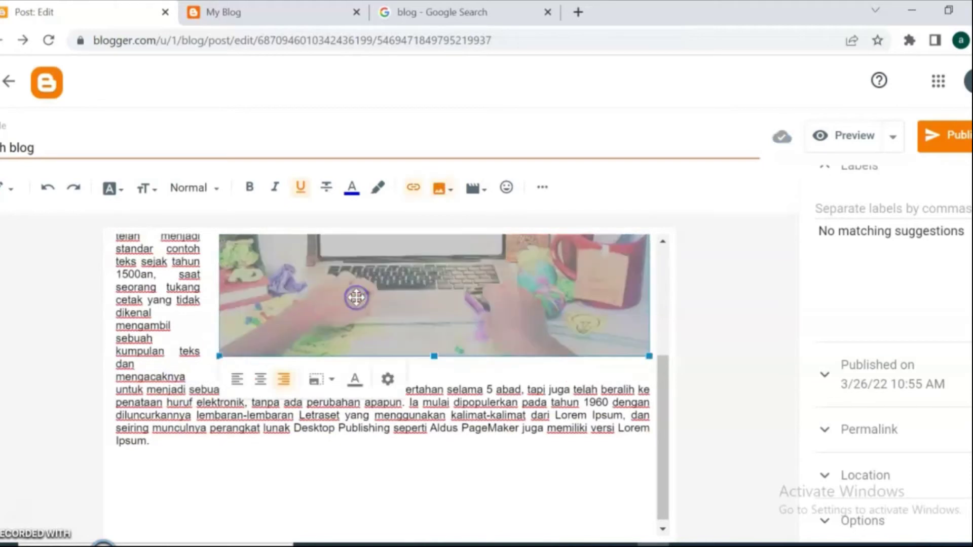
pyautogui.click(320, 379)
pyautogui.click(293, 383)
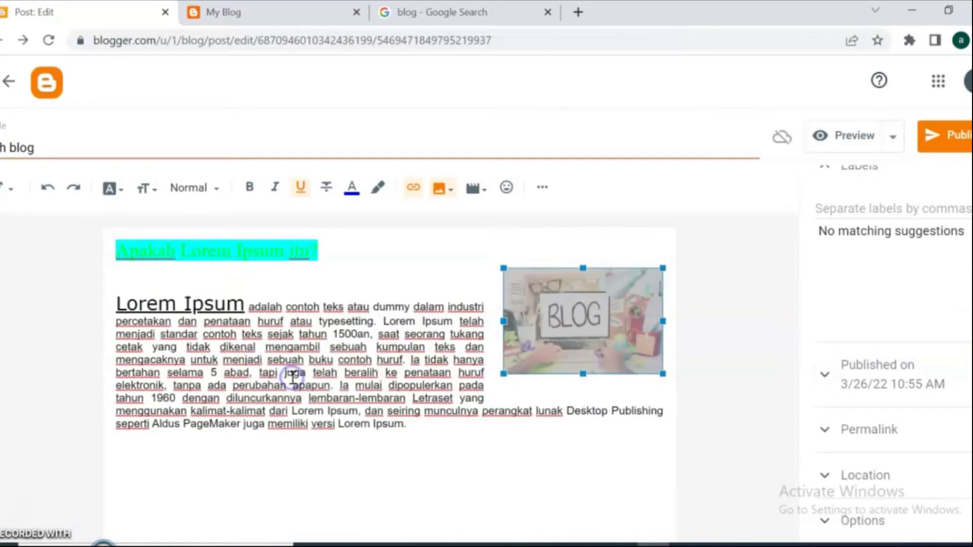
pyautogui.click(582, 337)
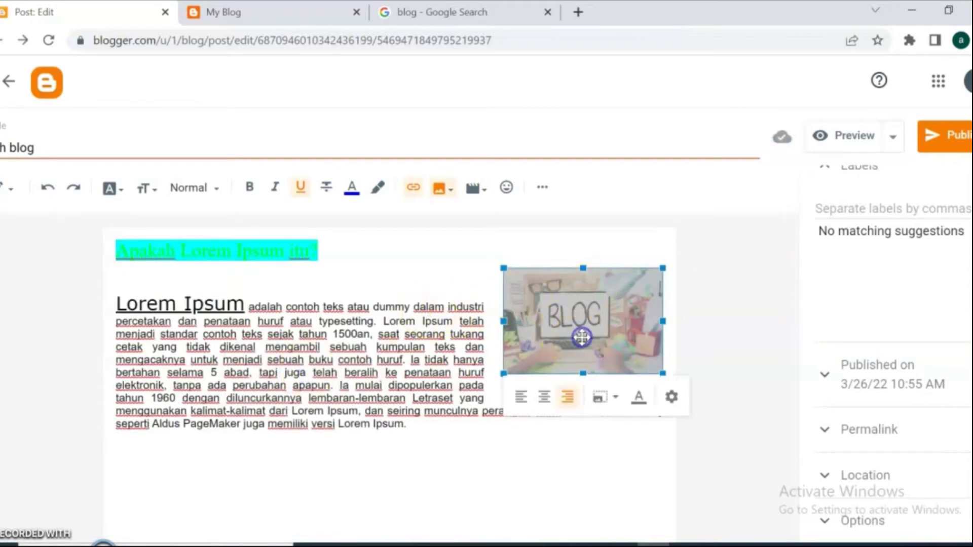
pyautogui.click(614, 402)
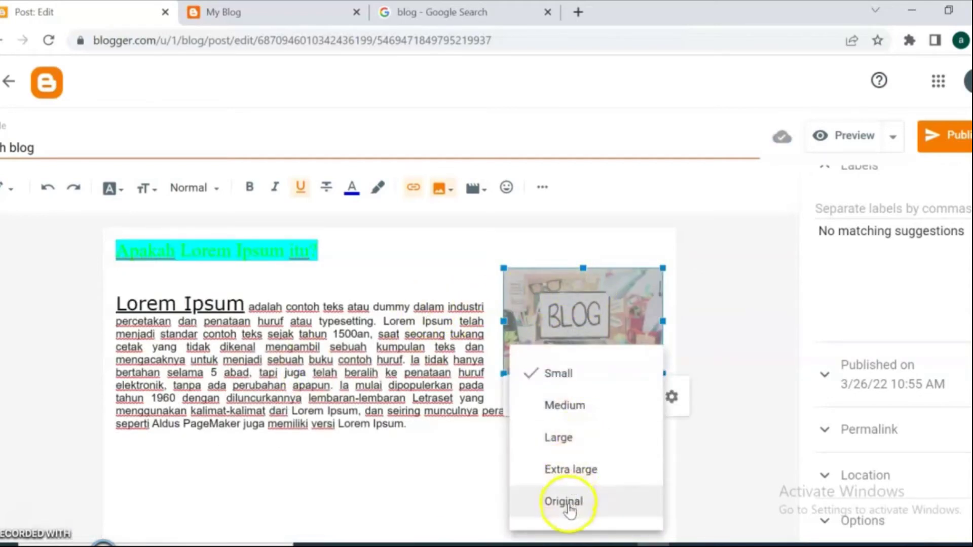
pyautogui.click(567, 406)
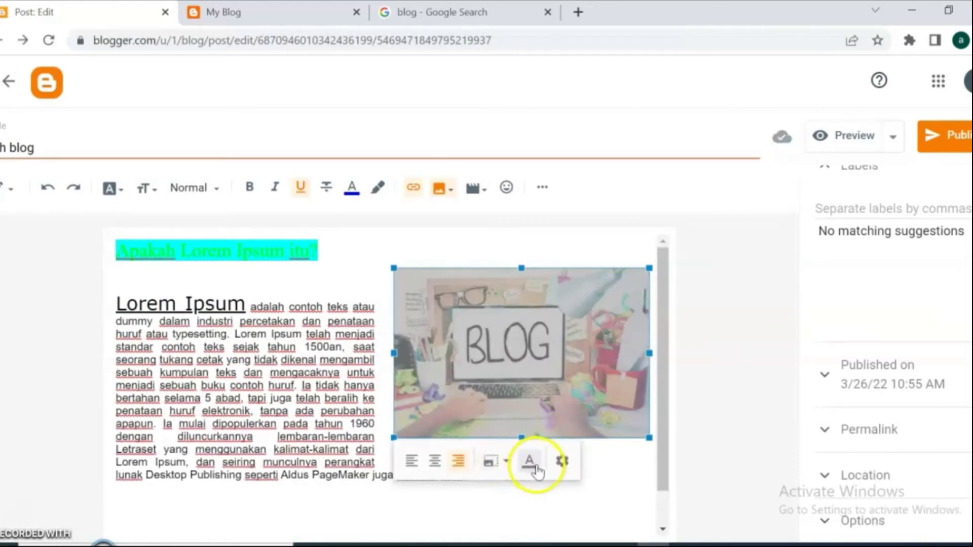
# Add a caption line under the BLOG image and apply its image settings with alt and title text left empty
pyautogui.click(533, 461)
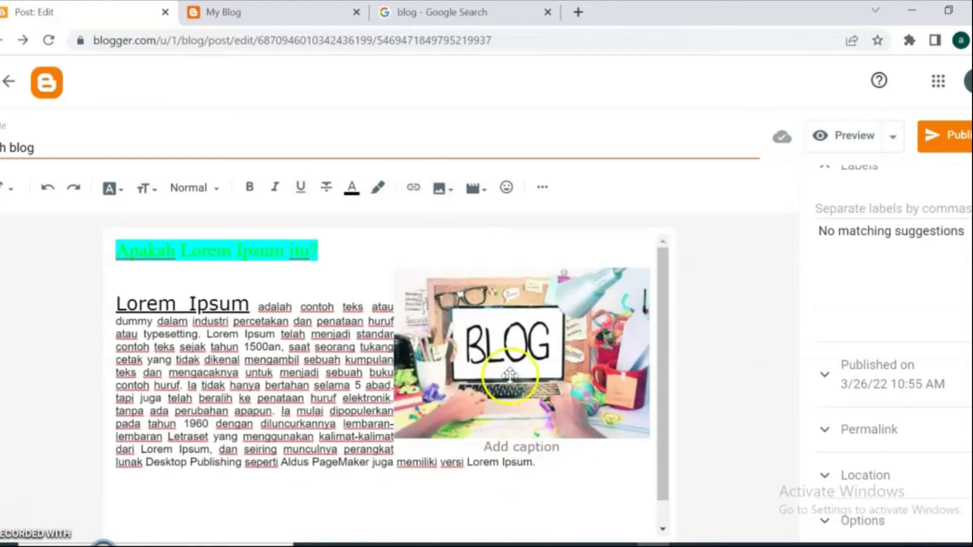
pyautogui.click(510, 376)
pyautogui.click(562, 461)
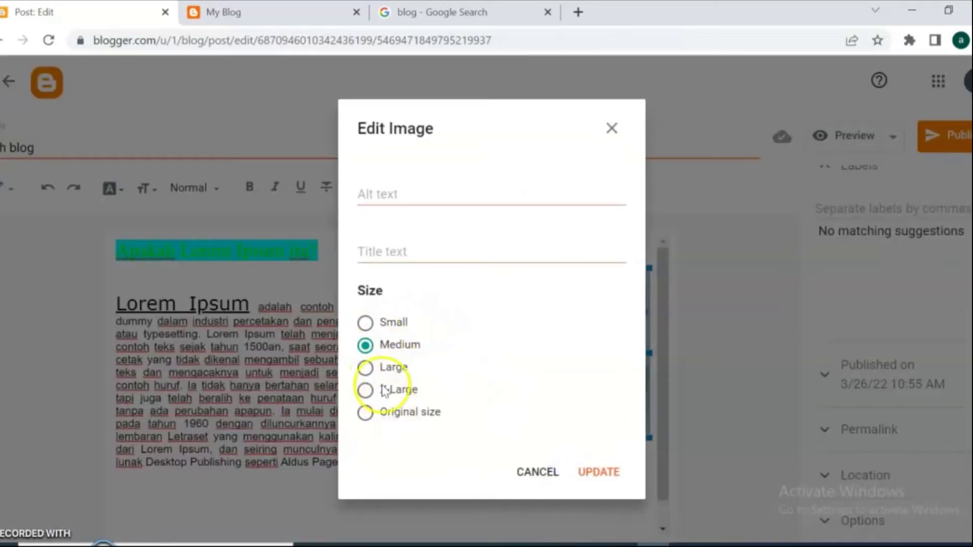
pyautogui.click(409, 252)
pyautogui.click(606, 472)
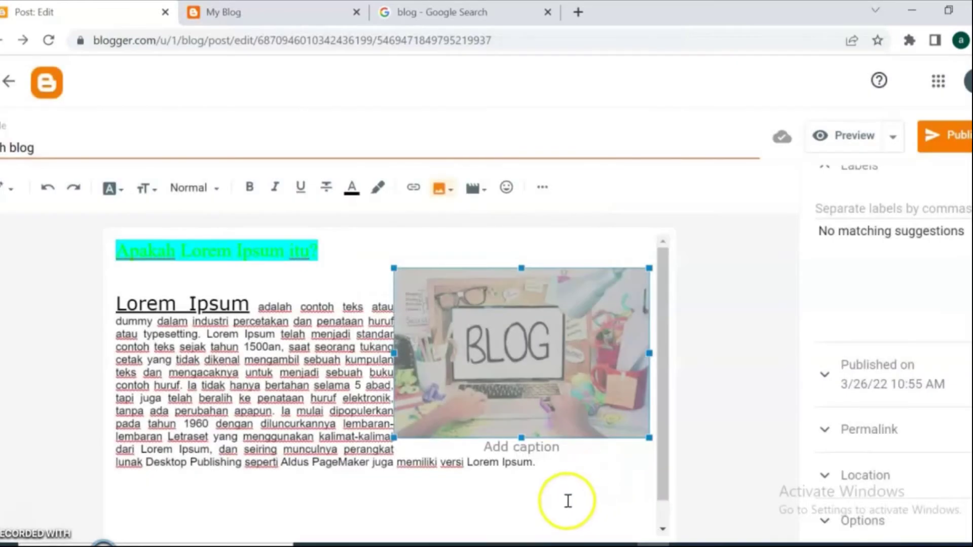
pyautogui.click(563, 504)
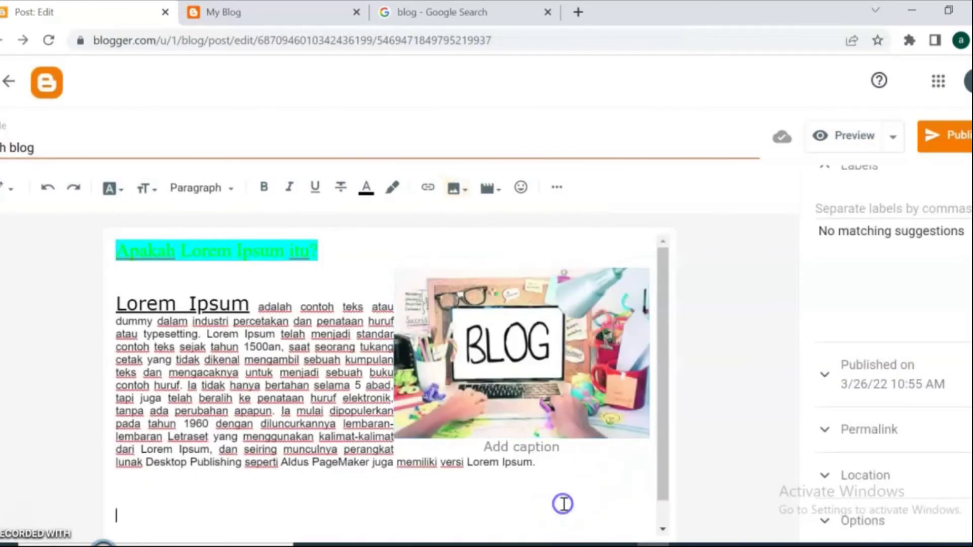
# Change the BLOG image's size to Small in its image settings
pyautogui.click(523, 411)
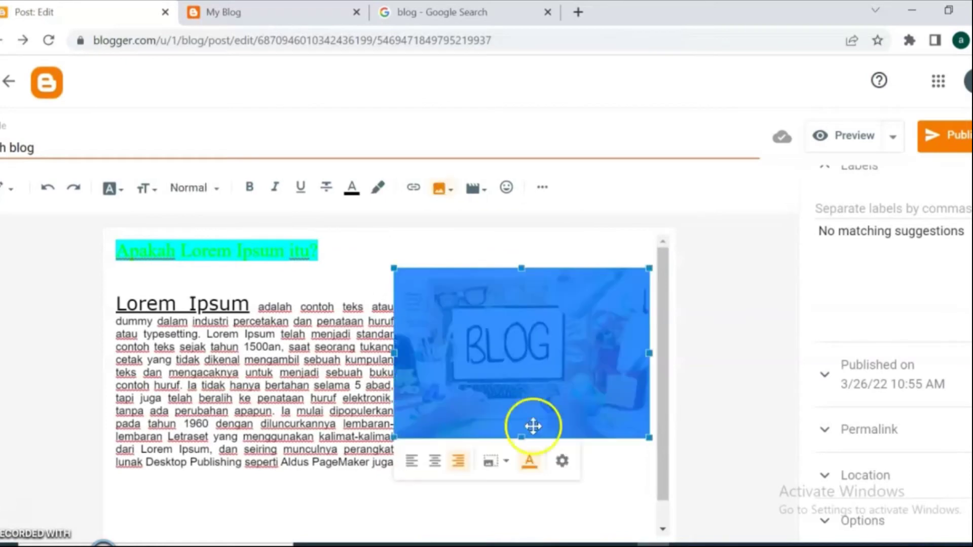
pyautogui.click(561, 460)
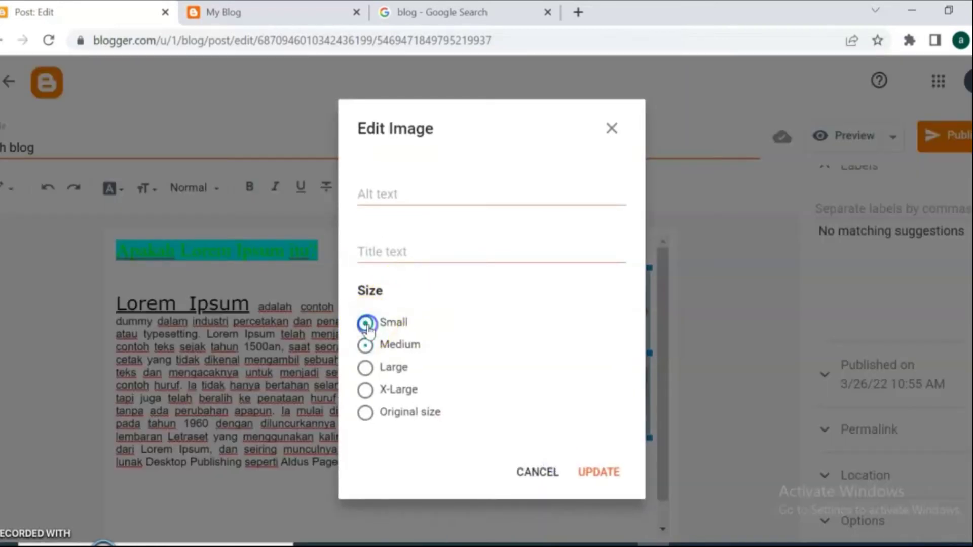
pyautogui.click(599, 473)
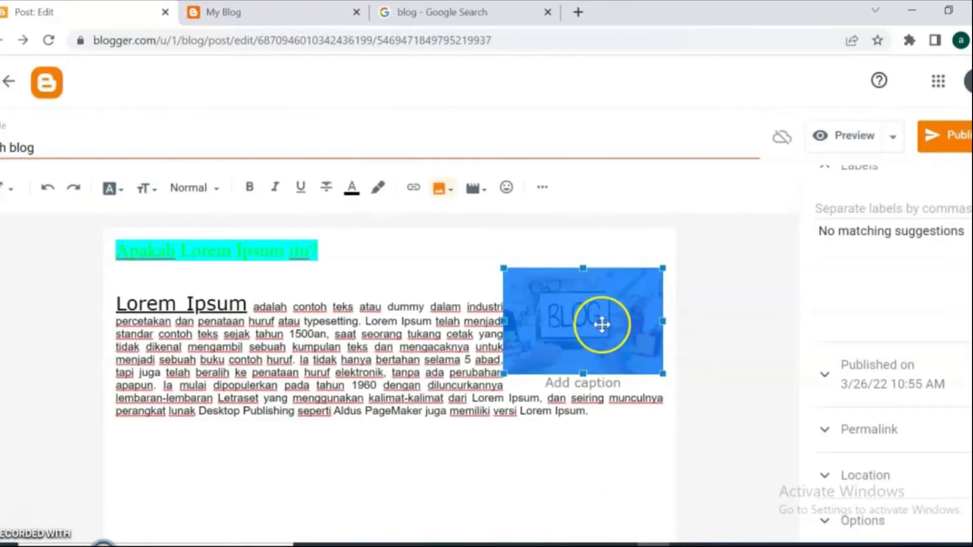
# Move the BLOG image below the Lorem Ipsum paragraph and align it to the left
pyautogui.moveTo(602, 325); pyautogui.dragTo(583, 354)
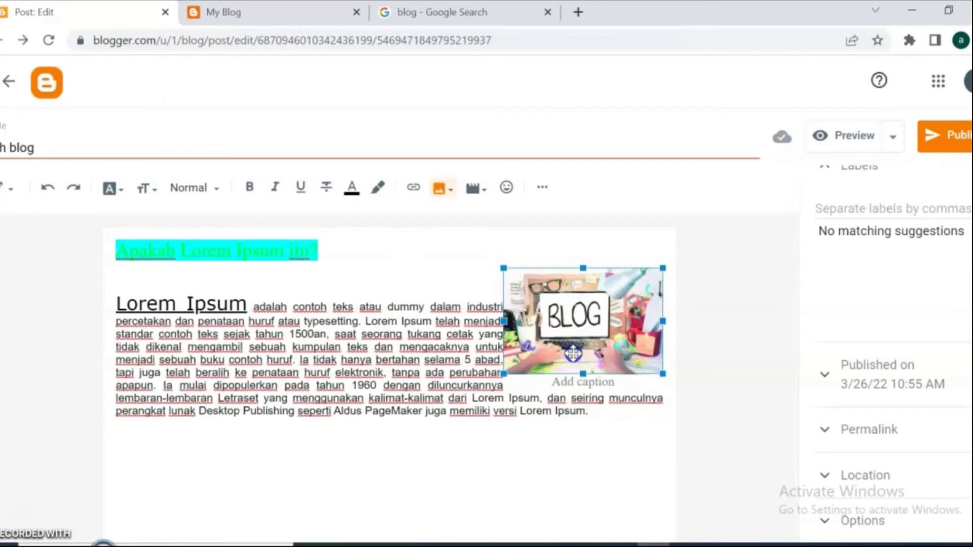
pyautogui.click(581, 360)
pyautogui.click(570, 468)
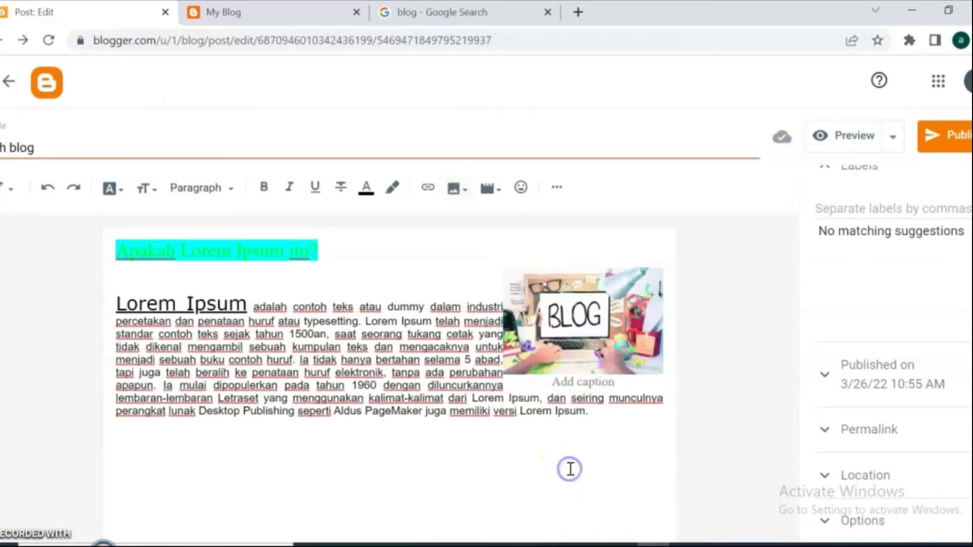
pyautogui.moveTo(578, 348); pyautogui.dragTo(554, 459)
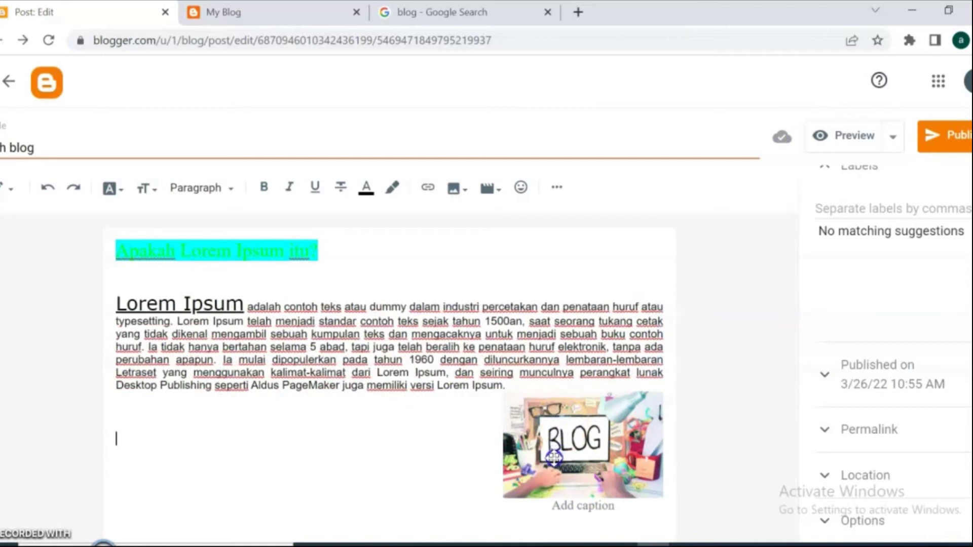
pyautogui.click(554, 460)
pyautogui.click(264, 425)
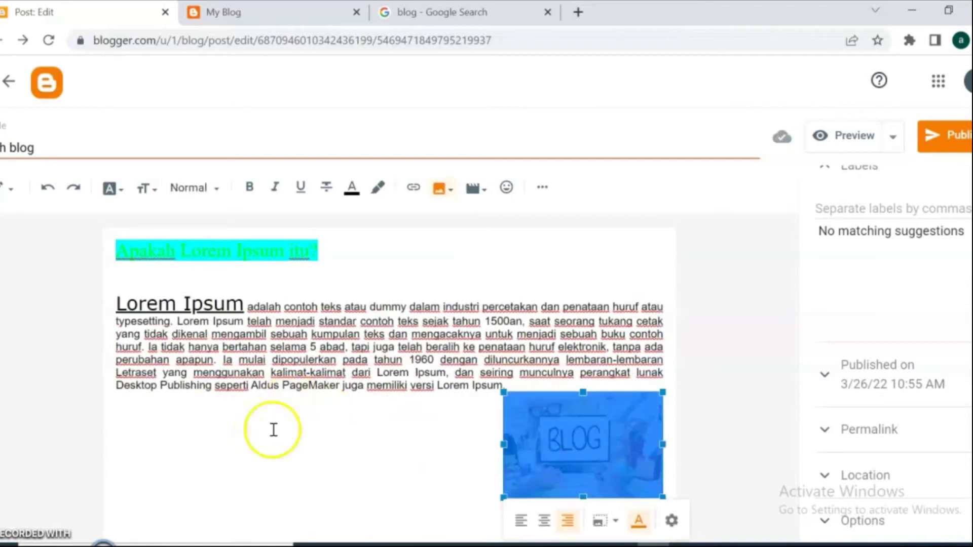
pyautogui.click(521, 521)
pyautogui.click(419, 433)
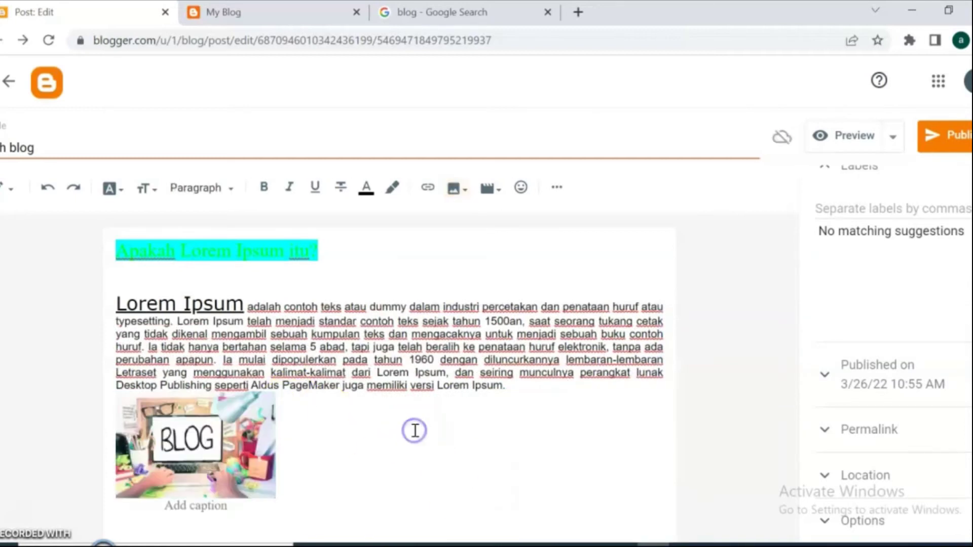
# Search YouTube for "blogger" and insert the video "How To Start A Blog & Make Money From Day 1 (Step by Step)" into the post
pyautogui.click(491, 188)
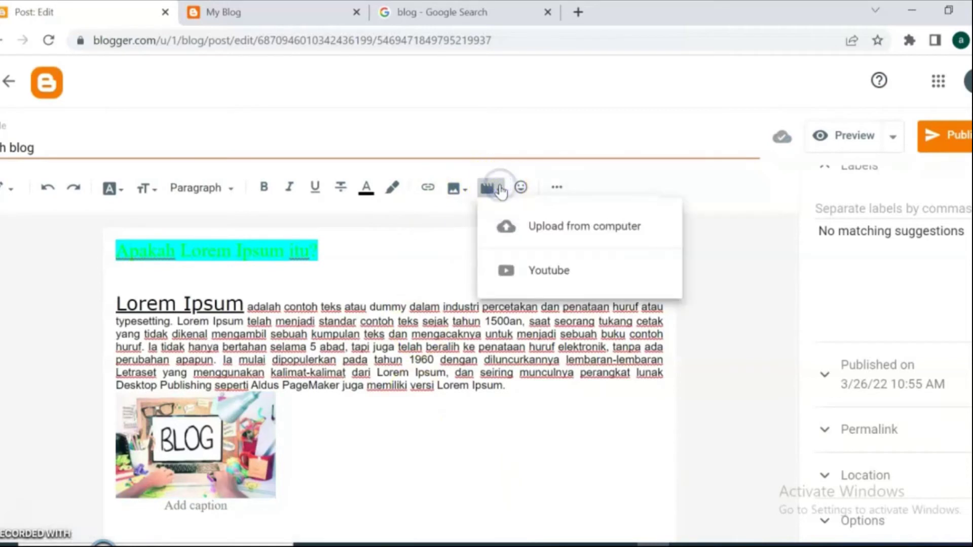
pyautogui.click(552, 270)
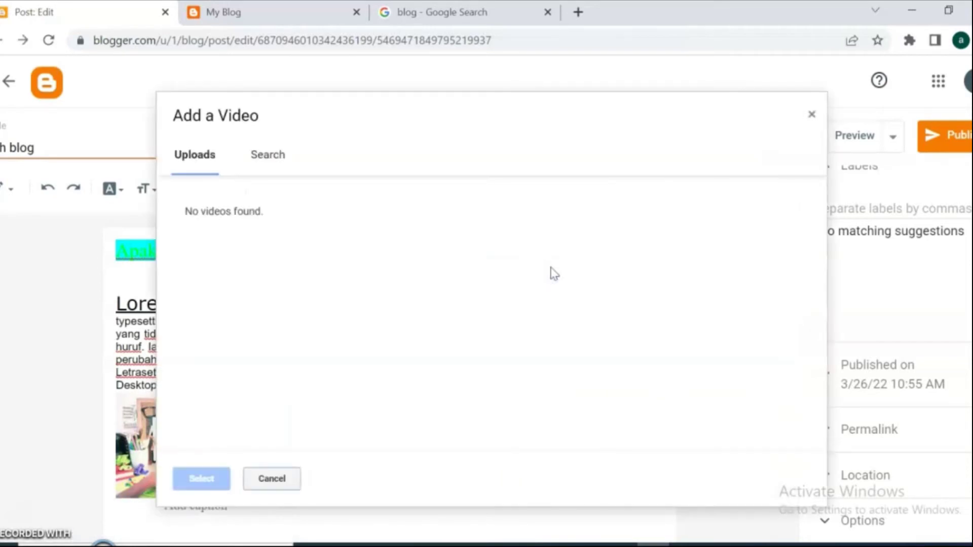
pyautogui.click(278, 160)
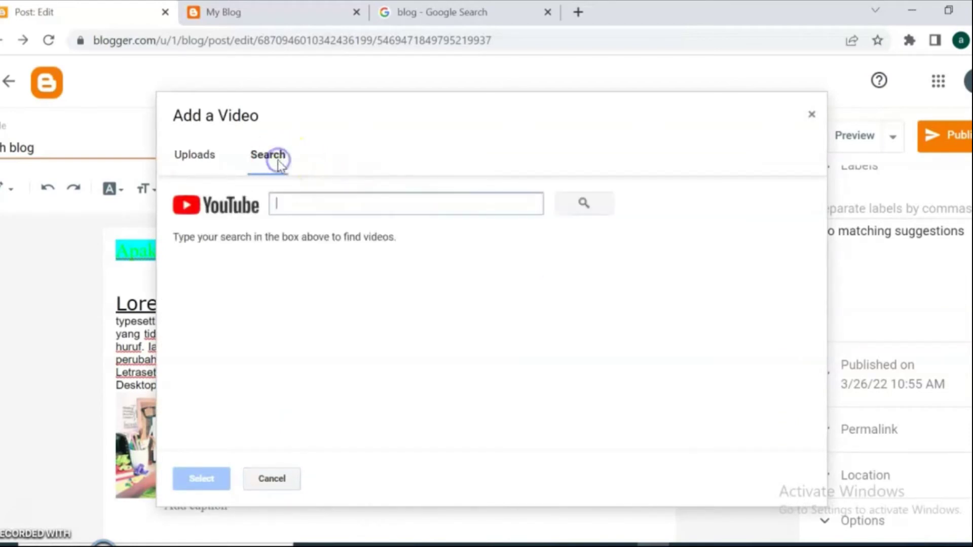
pyautogui.write('blogger')
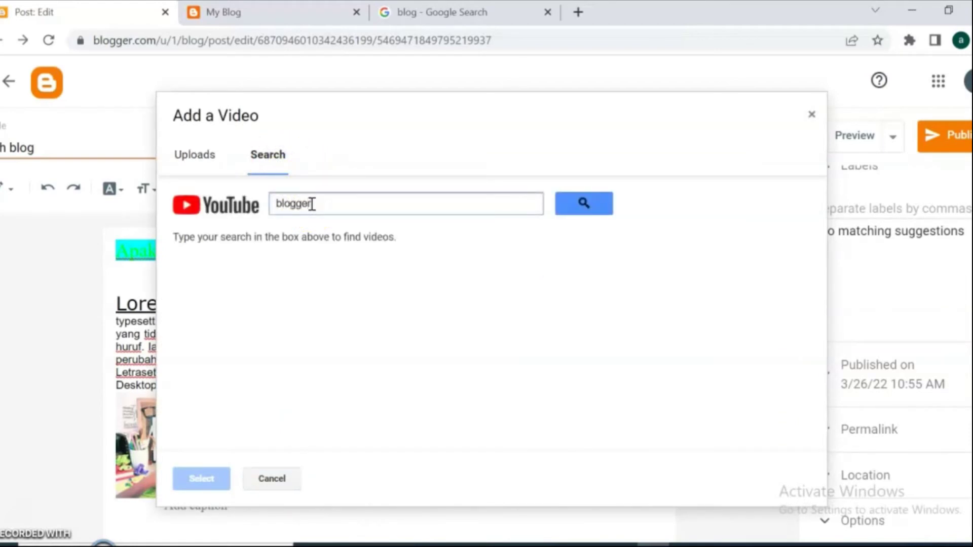
pyautogui.press('Return')
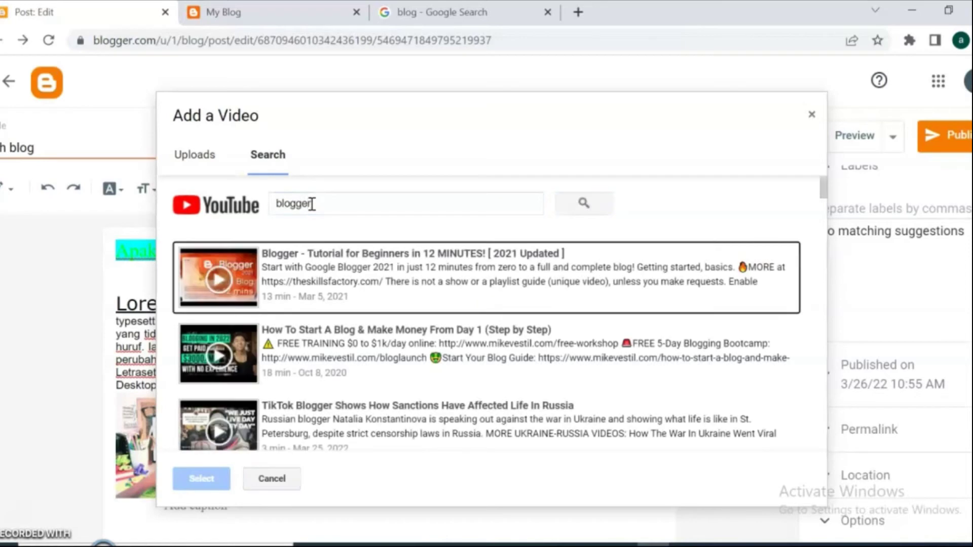
pyautogui.click(287, 350)
pyautogui.click(202, 478)
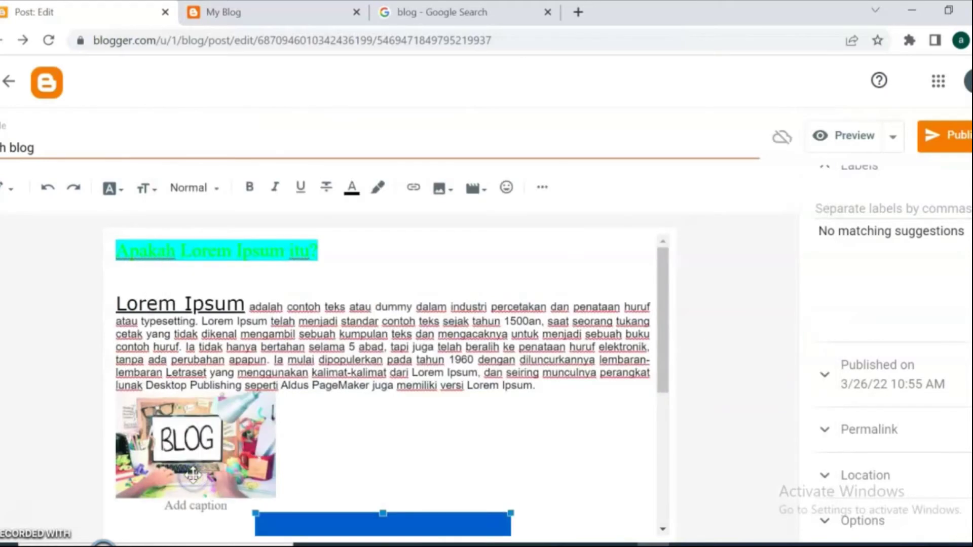
# Resize the inserted YouTube video to a wider, shorter frame below the BLOG image
pyautogui.moveTo(667, 378); pyautogui.dragTo(667, 474)
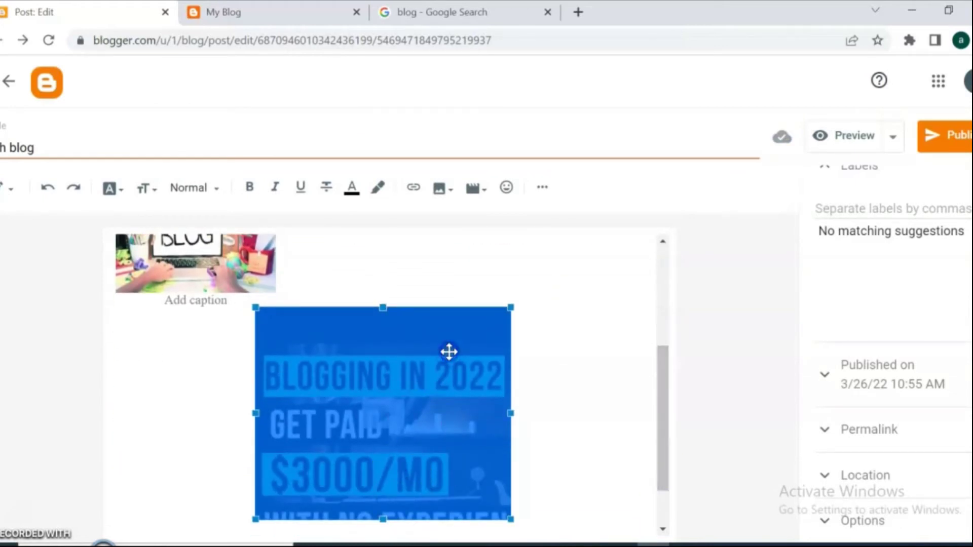
pyautogui.moveTo(665, 385); pyautogui.dragTo(673, 410)
pyautogui.click(352, 337)
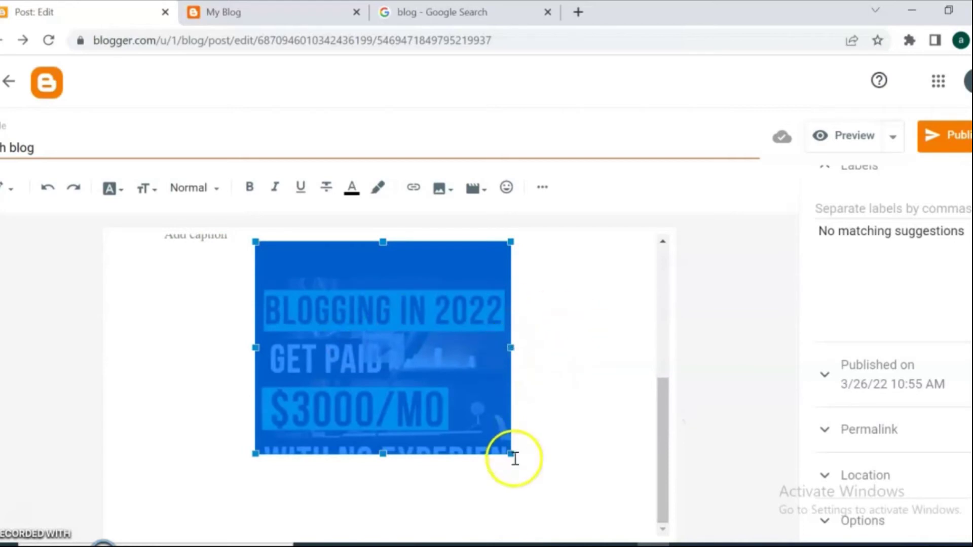
pyautogui.moveTo(510, 454); pyautogui.dragTo(584, 352)
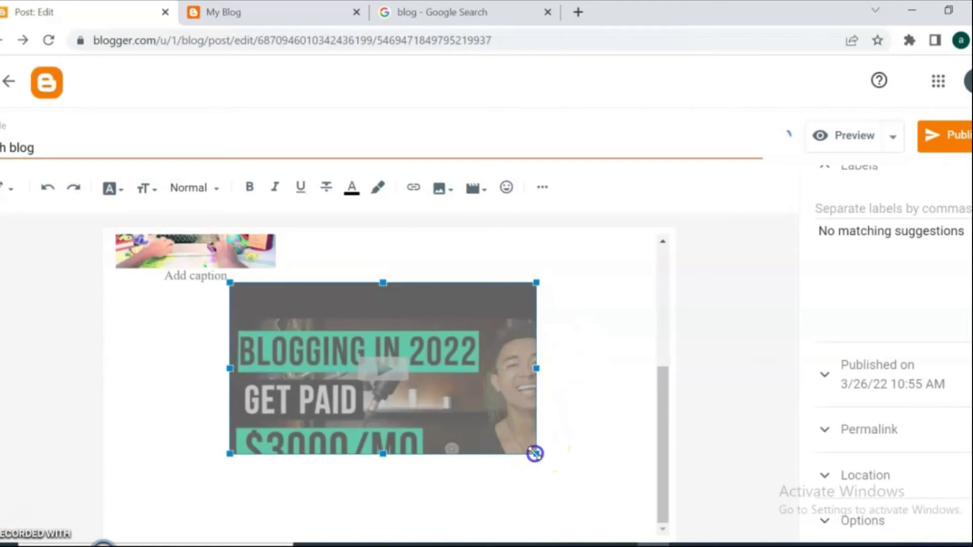
pyautogui.moveTo(534, 450); pyautogui.dragTo(496, 439)
pyautogui.moveTo(667, 398); pyautogui.dragTo(696, 342)
pyautogui.click(359, 441)
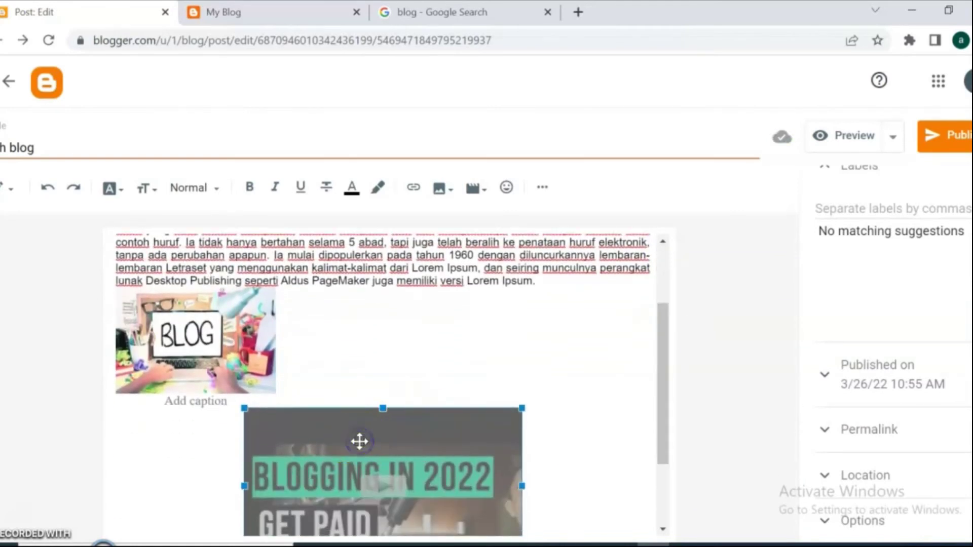
# Look through the People and Emotions emoji among the special characters without inserting one
pyautogui.click(507, 187)
pyautogui.scroll(-2, 411, 400)
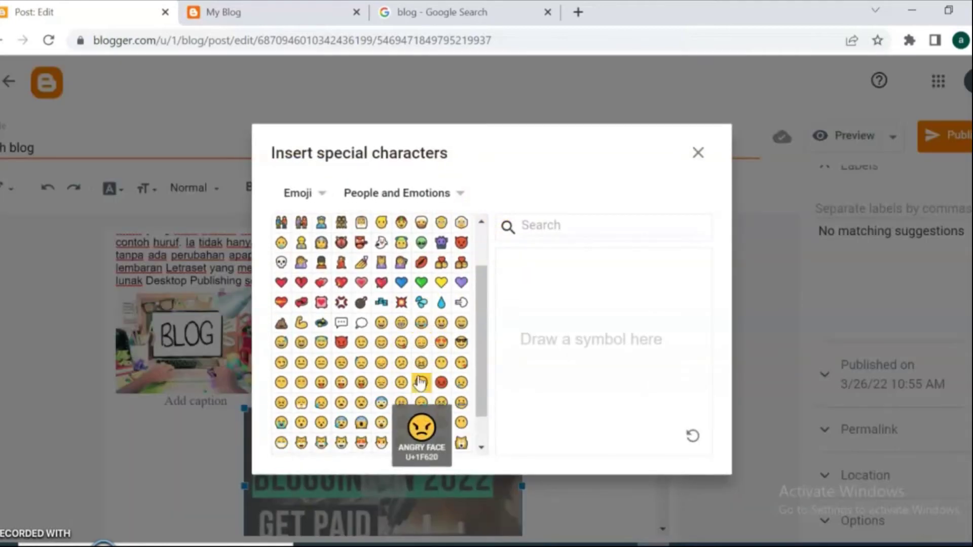
pyautogui.click(698, 153)
# Increase the video's indent and format its line as a numbered list
pyautogui.click(543, 191)
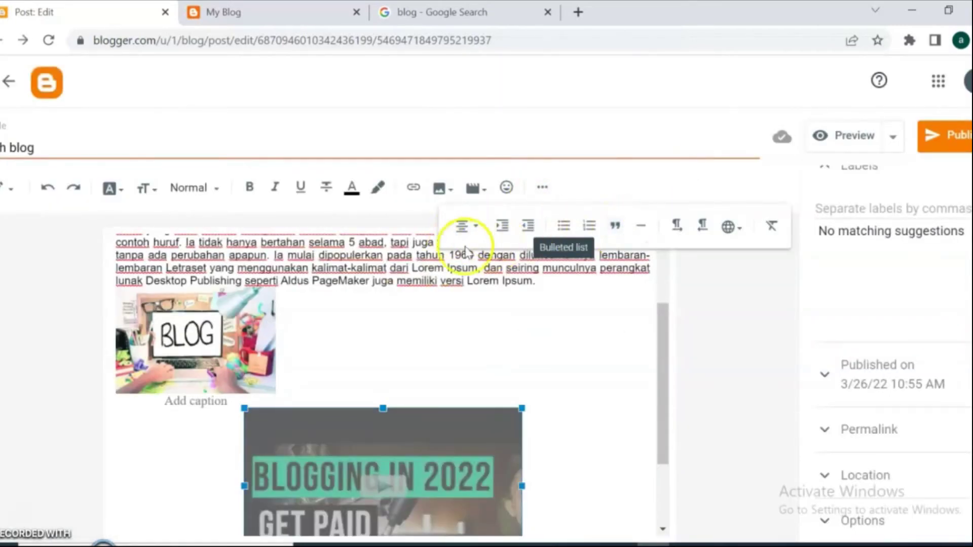
pyautogui.click(501, 226)
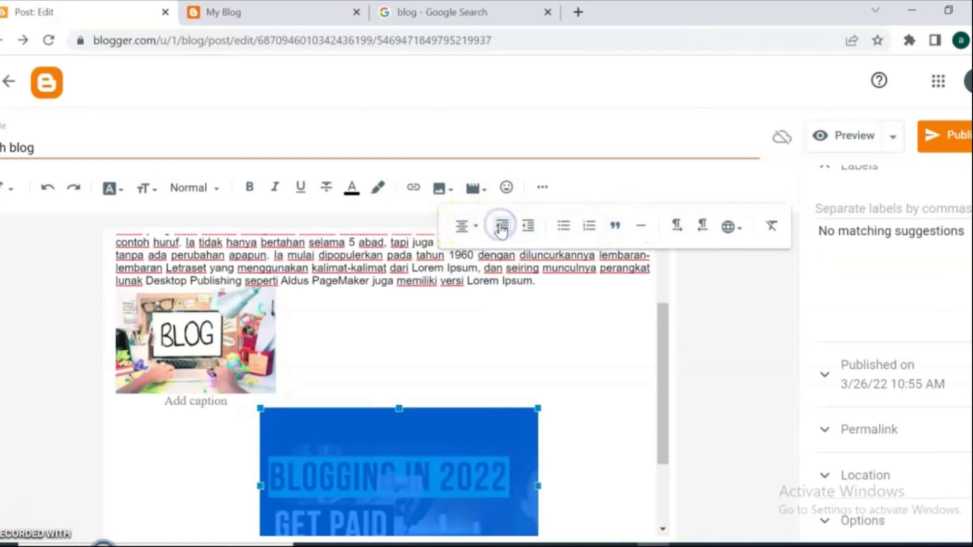
pyautogui.click(579, 227)
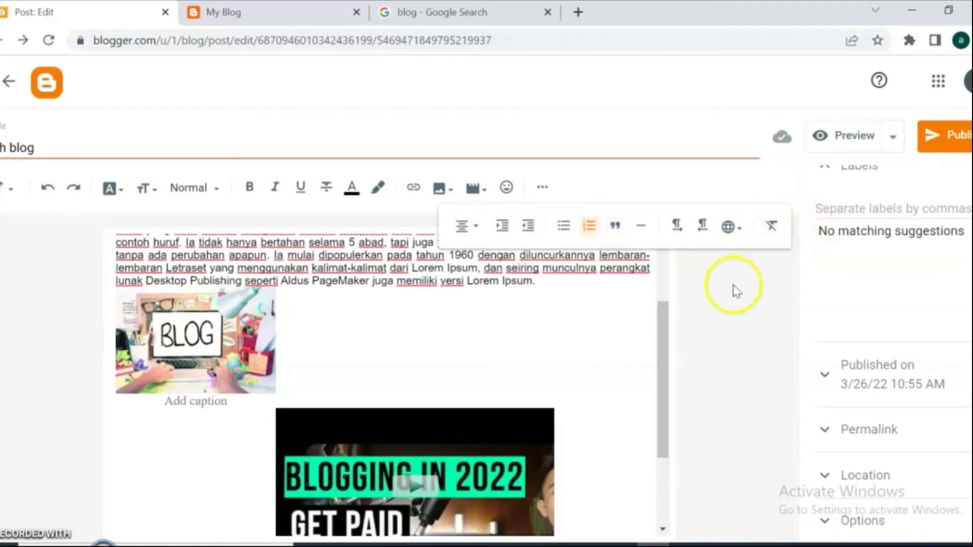
# Change the video's numbered list to a bulleted list and align the video to the right
pyautogui.moveTo(662, 320); pyautogui.dragTo(663, 374)
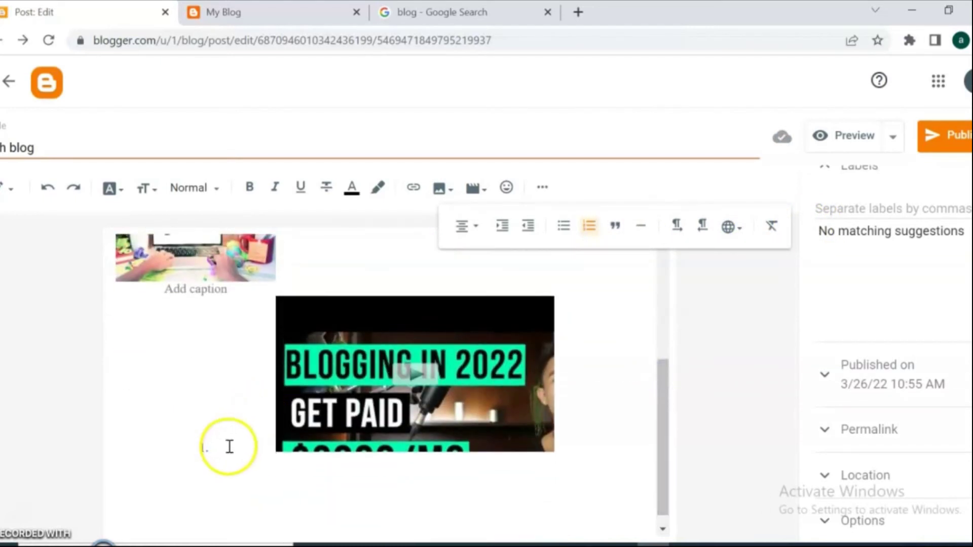
pyautogui.click(561, 225)
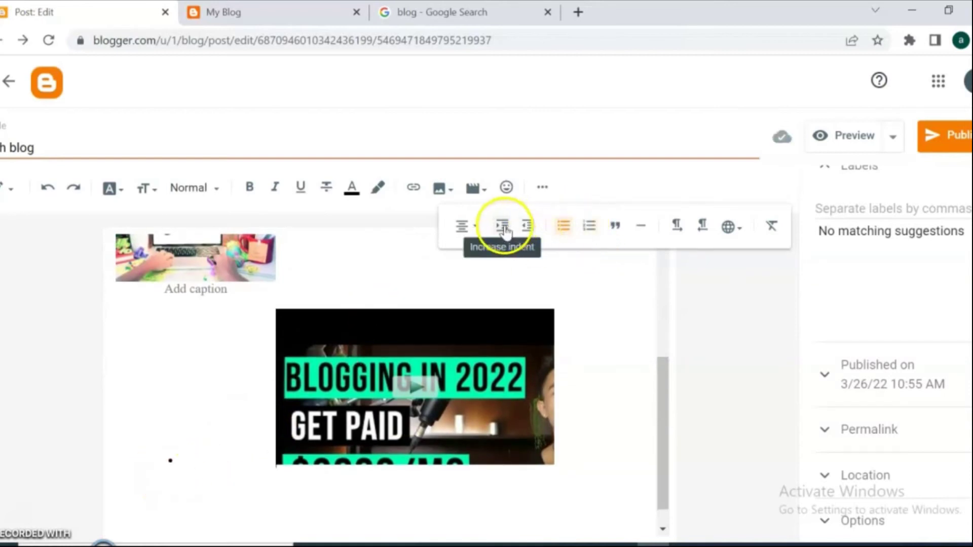
pyautogui.click(476, 231)
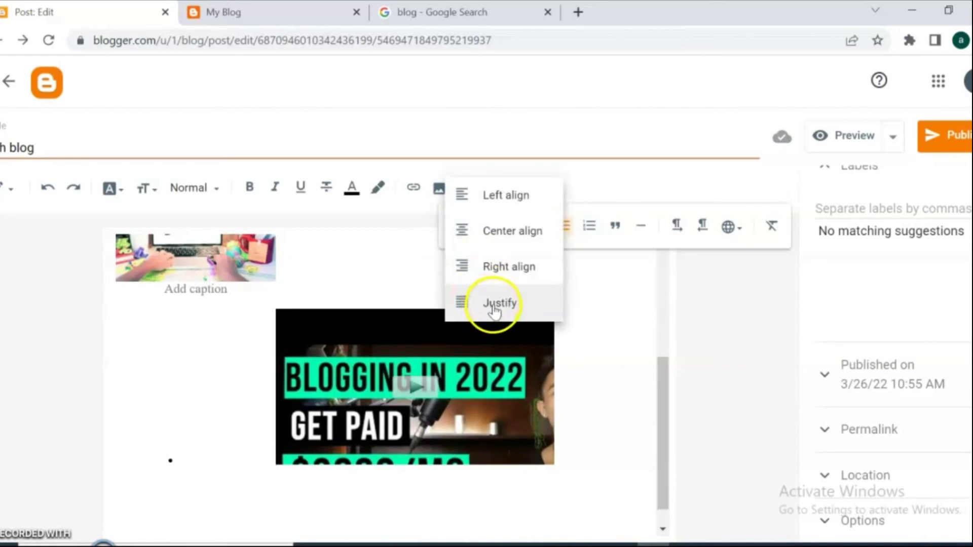
pyautogui.click(498, 263)
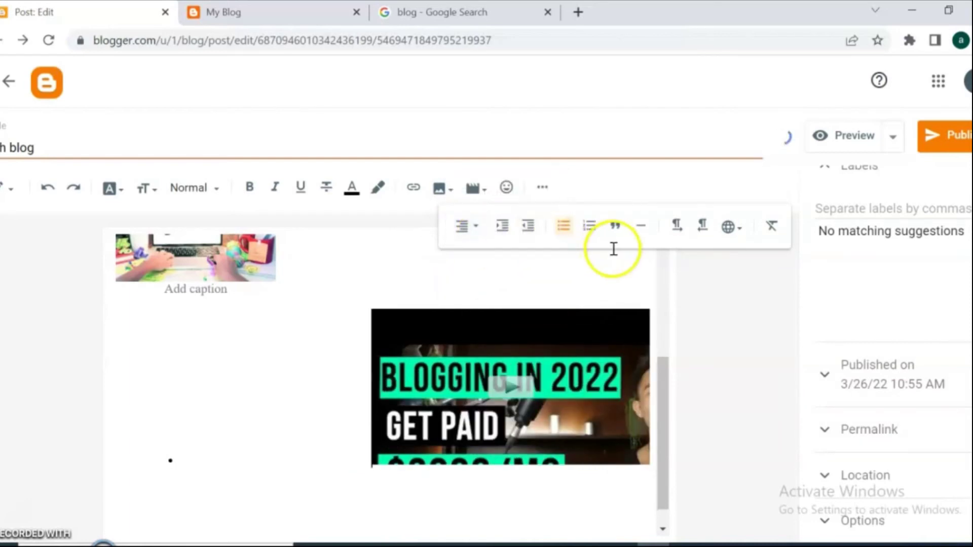
# Publish the "1th blog" post to the blog and find it in the posts list
pyautogui.moveTo(667, 370); pyautogui.dragTo(671, 270)
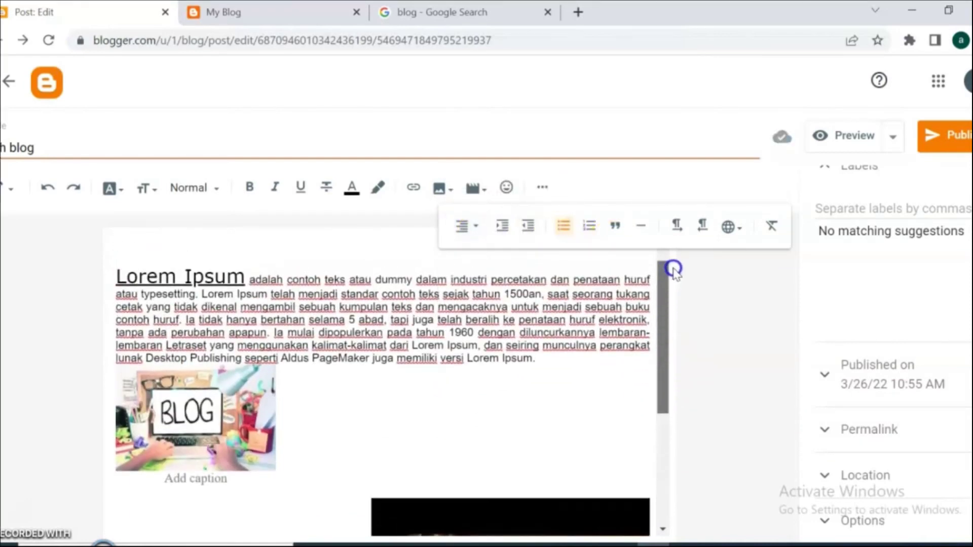
pyautogui.click(947, 118)
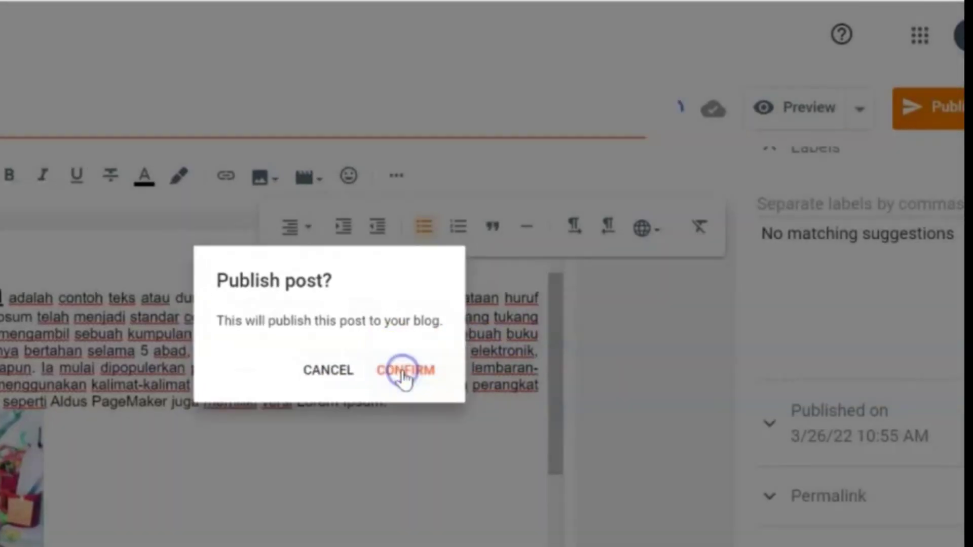
pyautogui.click(403, 378)
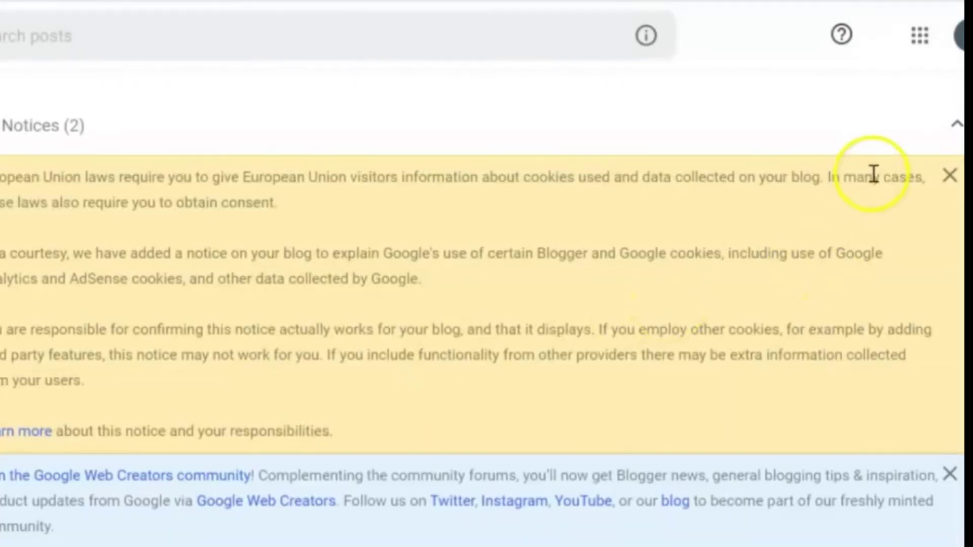
pyautogui.scroll(-2, 871, 174)
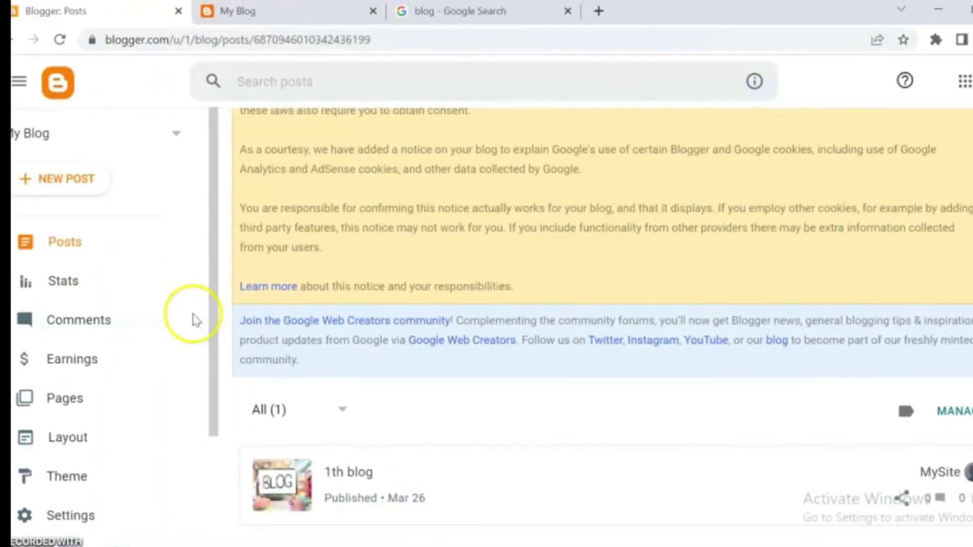
# Examine the blog's statistics, including its views, posts and pages sections, and open the Earnings page
pyautogui.click(92, 284)
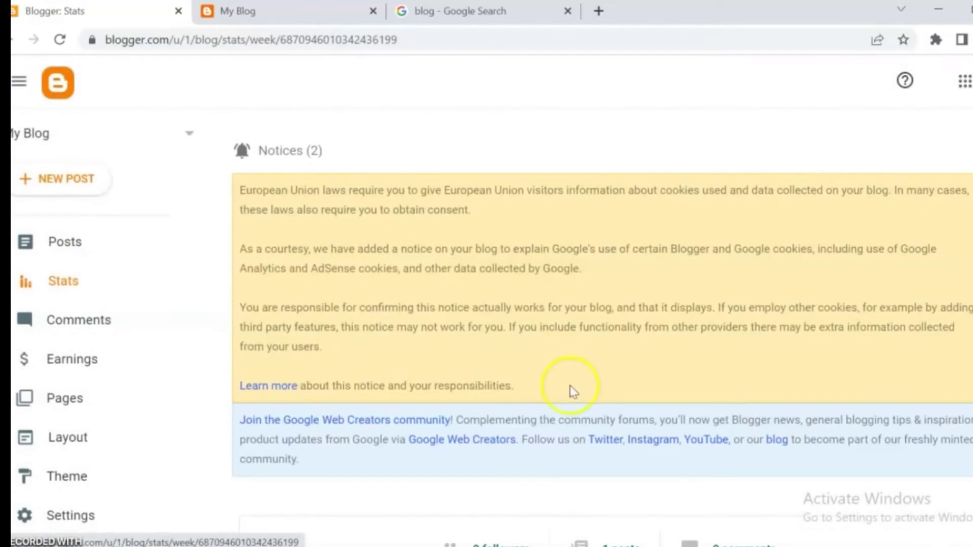
pyautogui.scroll(-5, 606, 327)
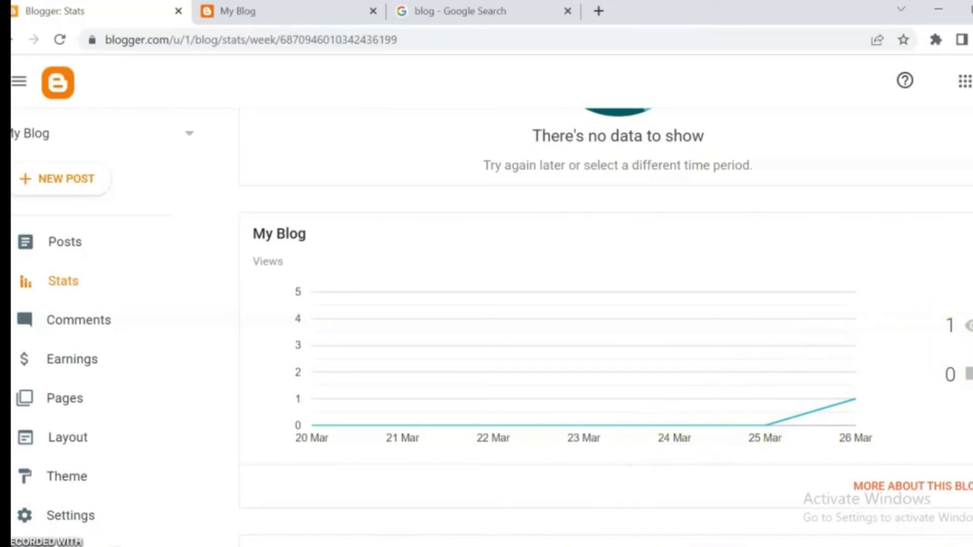
pyautogui.scroll(-9, 605, 328)
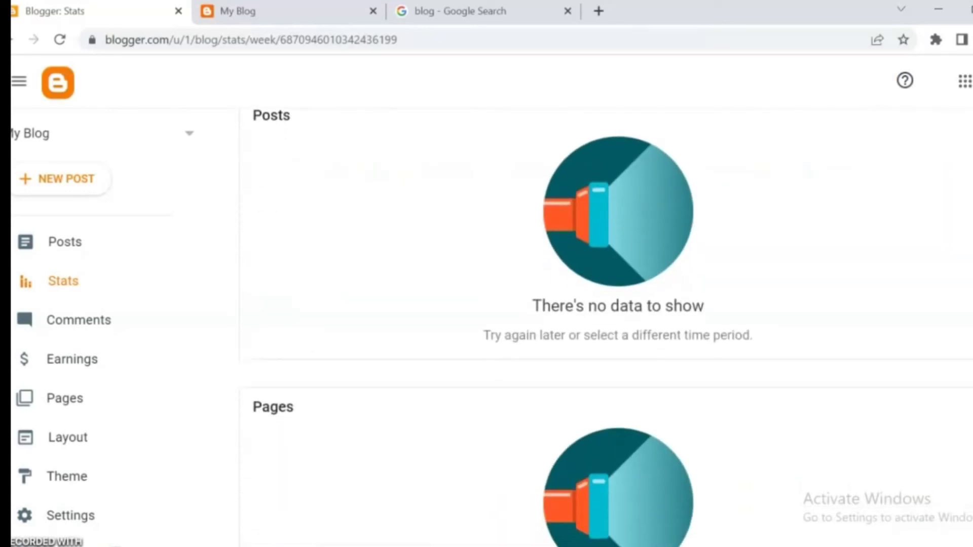
pyautogui.scroll(-3, 606, 328)
pyautogui.scroll(4, 606, 329)
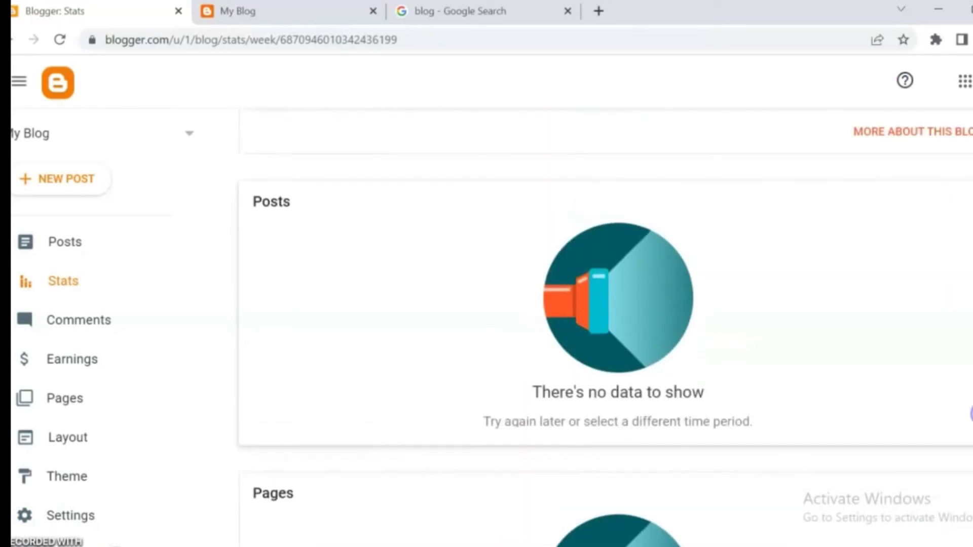
pyautogui.click(81, 359)
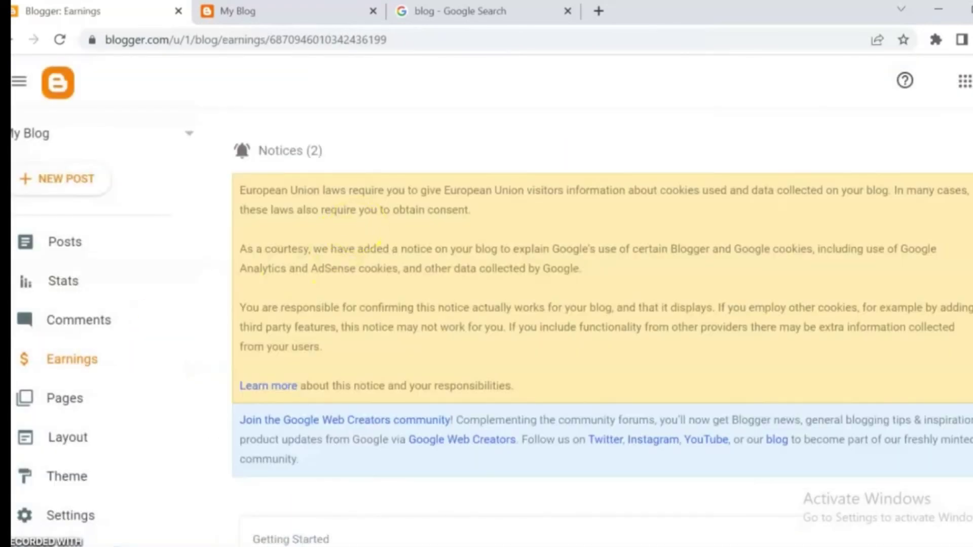
# Review the AdSense section of the Earnings page and the Pages list, and open the Layout page
pyautogui.scroll(-5, 603, 329)
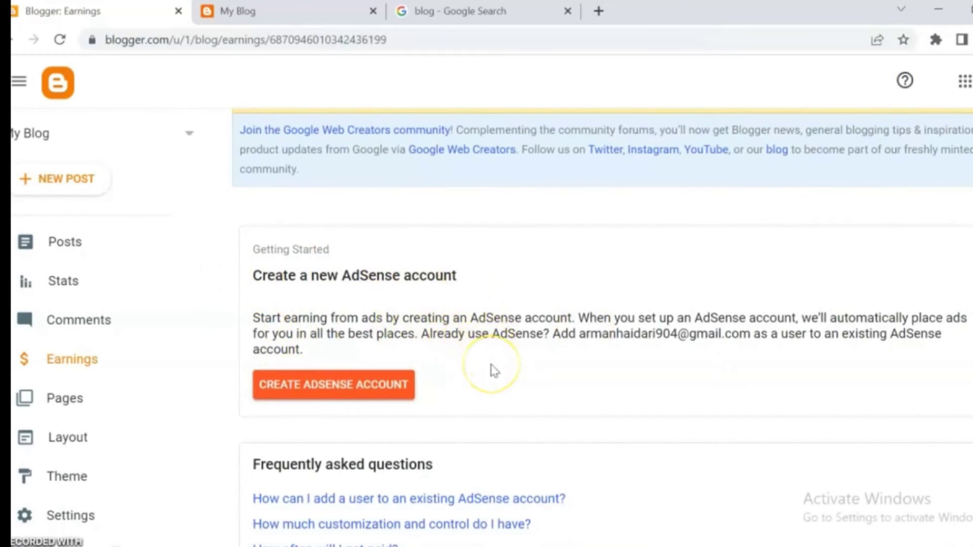
pyautogui.scroll(-1, 491, 370)
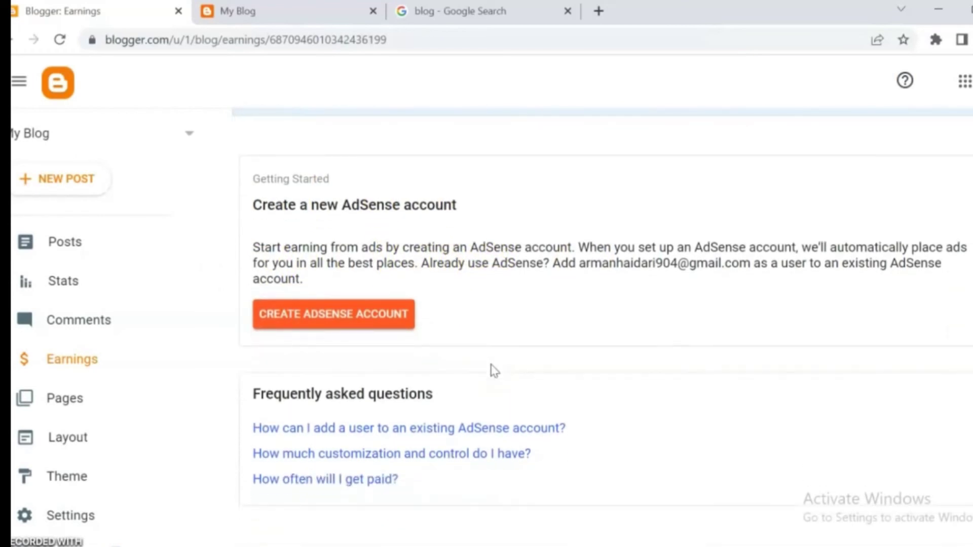
pyautogui.click(101, 398)
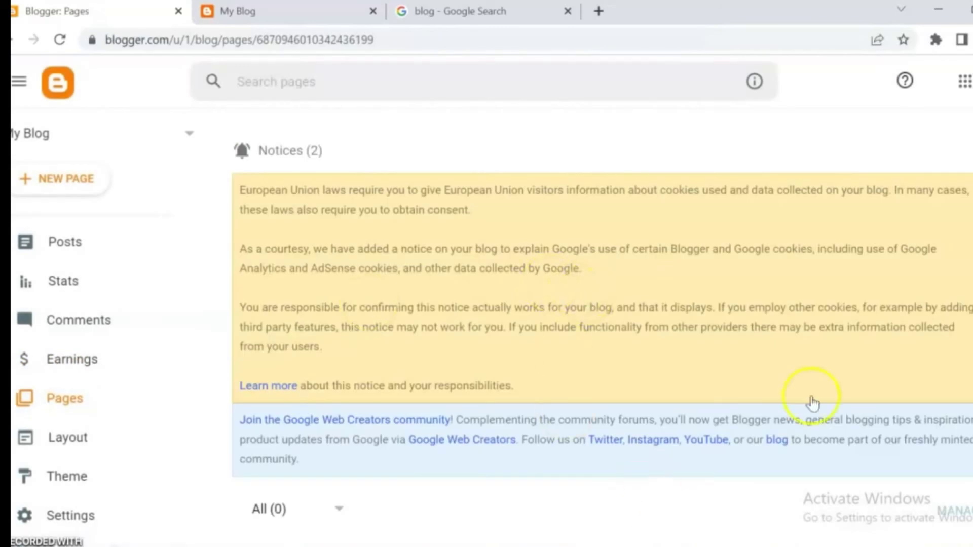
pyautogui.scroll(-3, 858, 424)
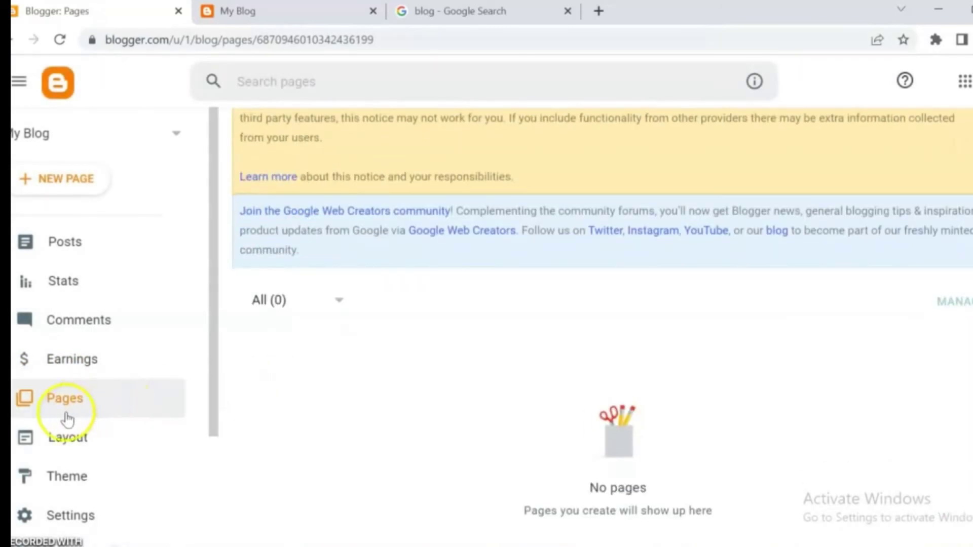
pyautogui.click(74, 456)
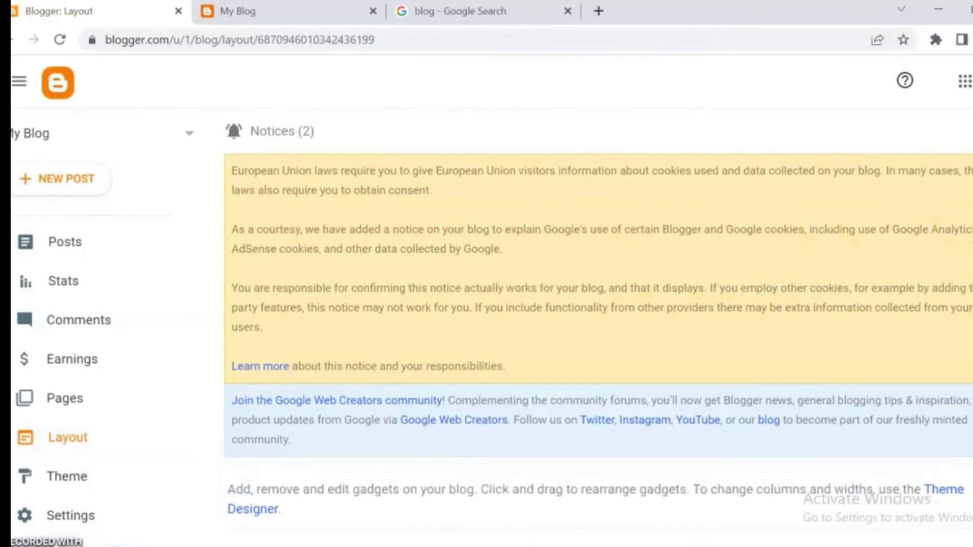
# Open the blog's settings and review the Basic section, including title, description, language and adult content options
pyautogui.moveTo(206, 430); pyautogui.dragTo(189, 542)
pyautogui.click(89, 363)
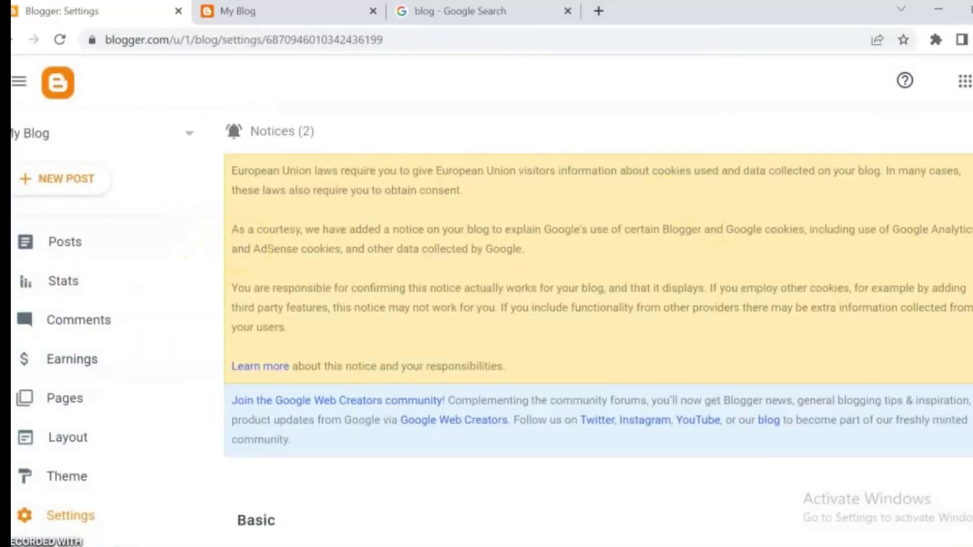
pyautogui.scroll(-7, 598, 319)
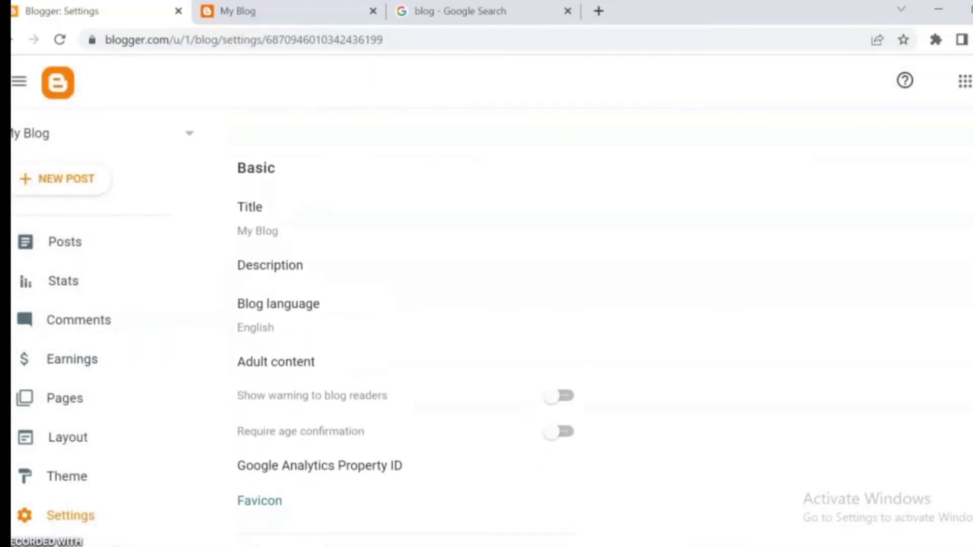
pyautogui.scroll(-2, 598, 319)
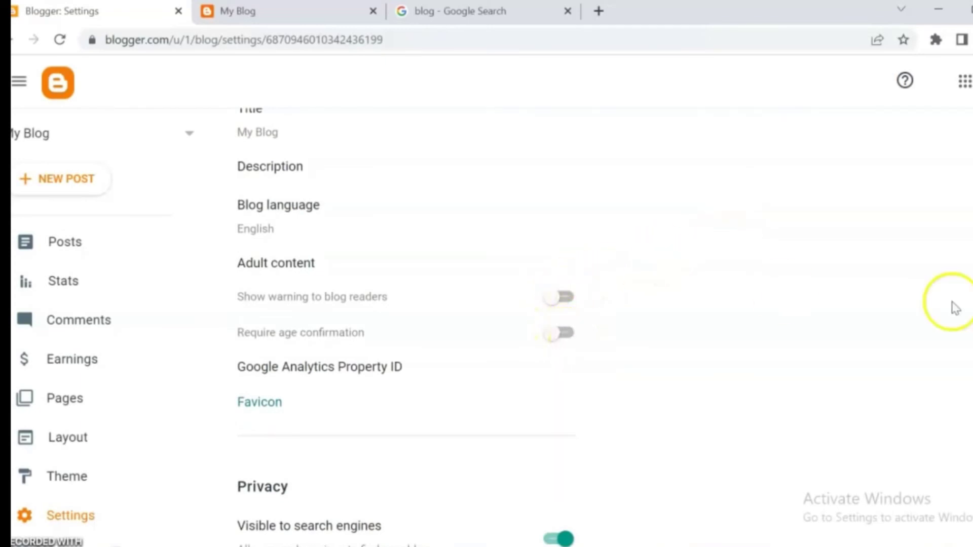
# Switch the blog's visibility to search engines off and back on in the privacy settings
pyautogui.scroll(-6, 687, 250)
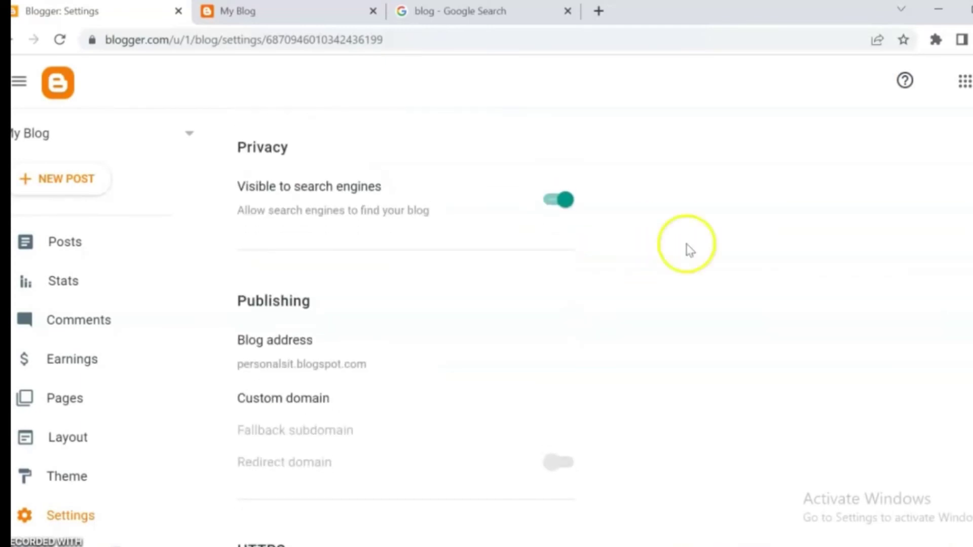
pyautogui.click(555, 209)
pyautogui.click(560, 202)
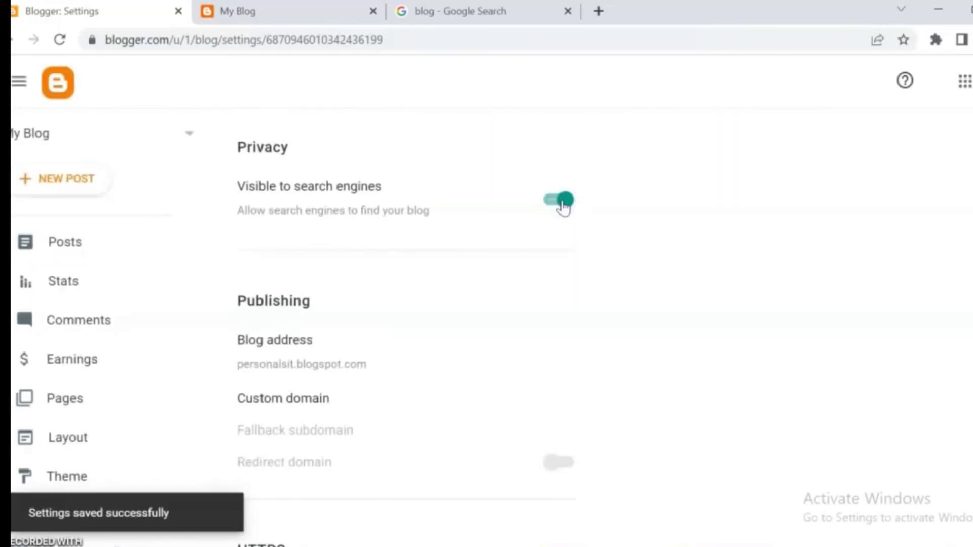
# Browse the blog's theme gallery and select the Simple Deep theme to view its larger sample and available actions
pyautogui.click(63, 475)
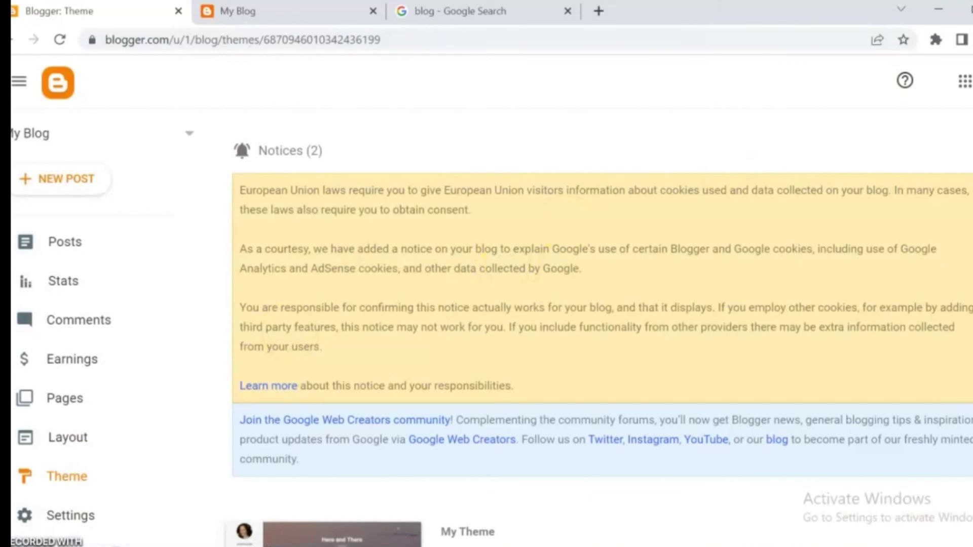
pyautogui.scroll(-10, 217, 265)
pyautogui.scroll(1, 217, 264)
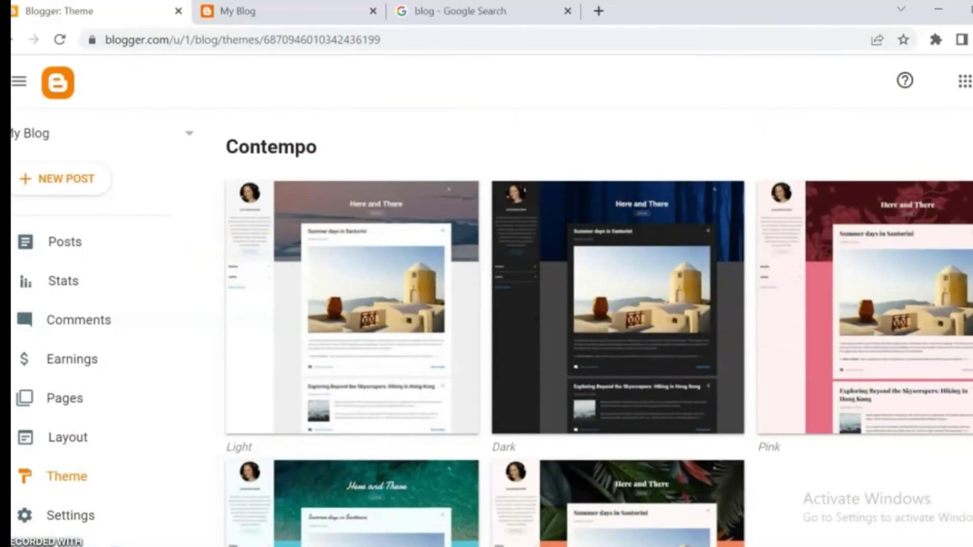
pyautogui.scroll(-15, 352, 304)
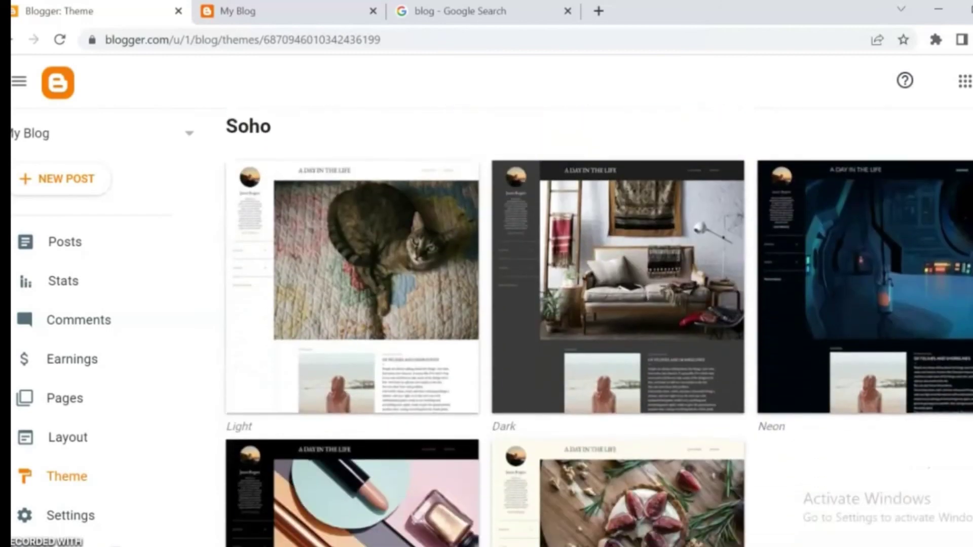
pyautogui.scroll(-15, 352, 304)
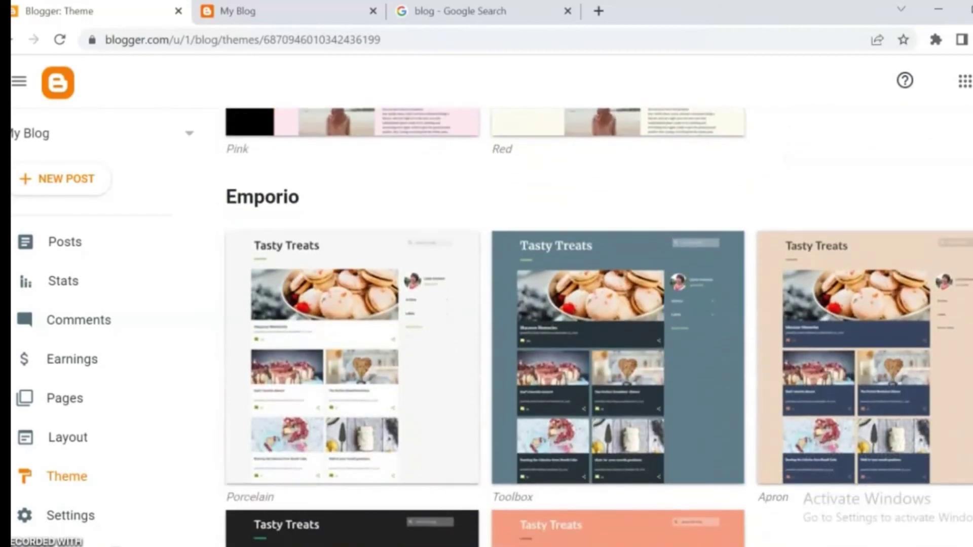
pyautogui.scroll(-15, 598, 327)
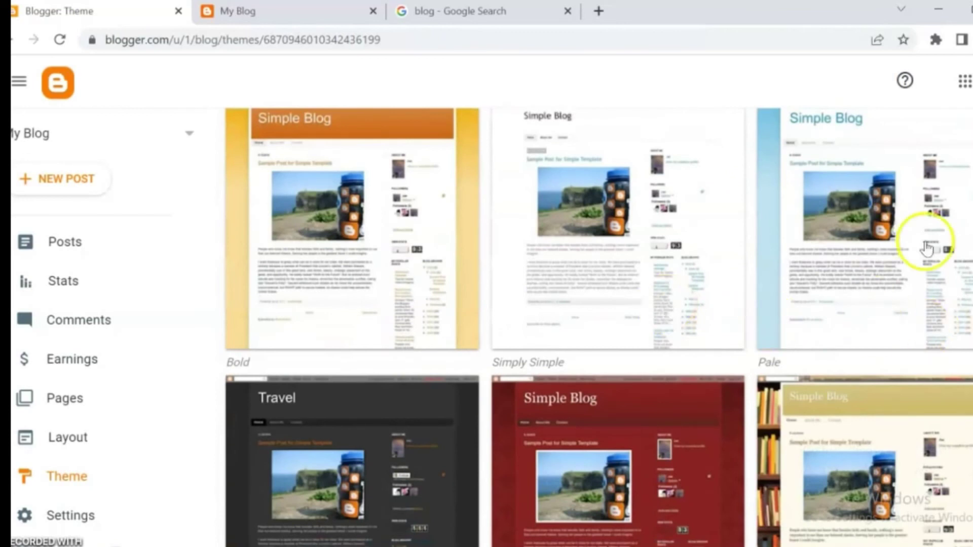
pyautogui.click(689, 447)
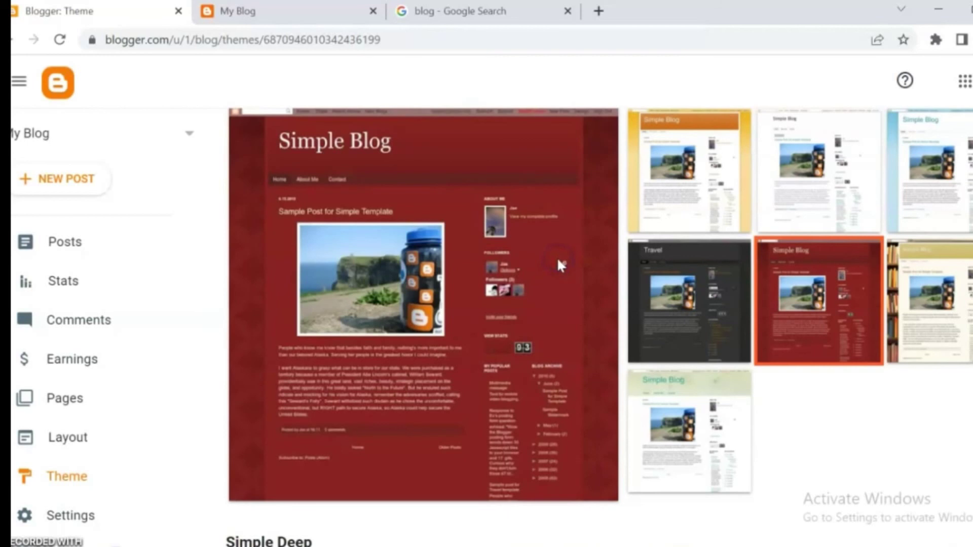
pyautogui.scroll(-7, 598, 327)
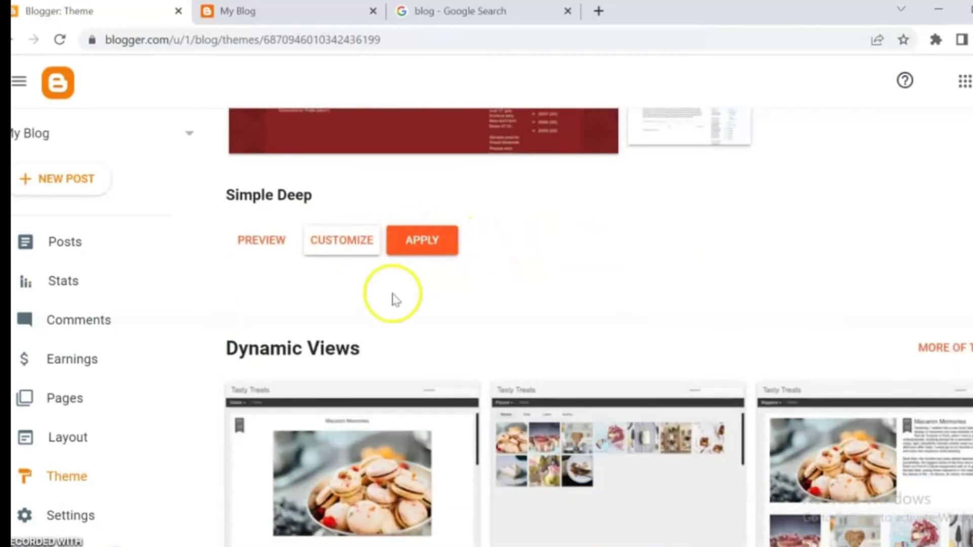
# View the live blog and open the full "1th blog" post to check its text, image and video
pyautogui.scroll(-2, 198, 449)
pyautogui.scroll(-2, 198, 449)
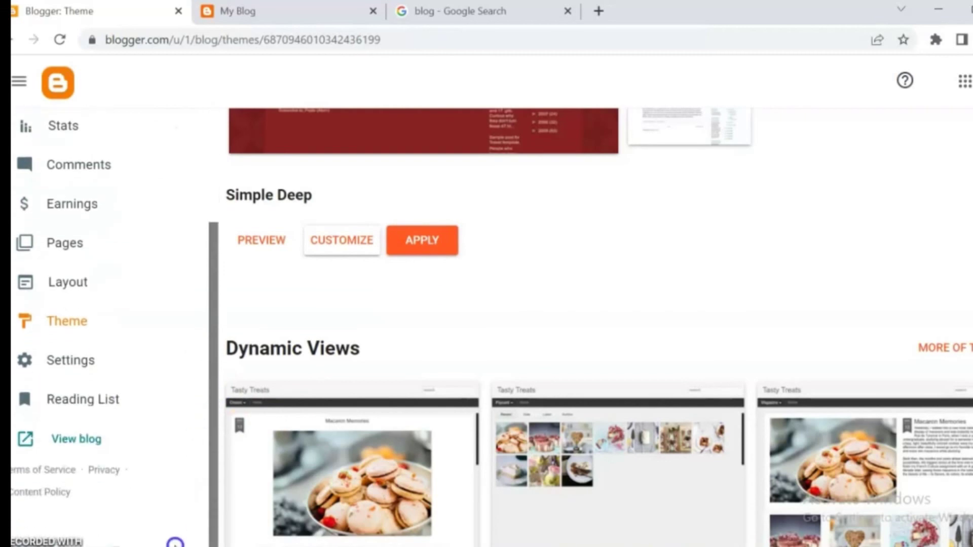
pyautogui.click(65, 442)
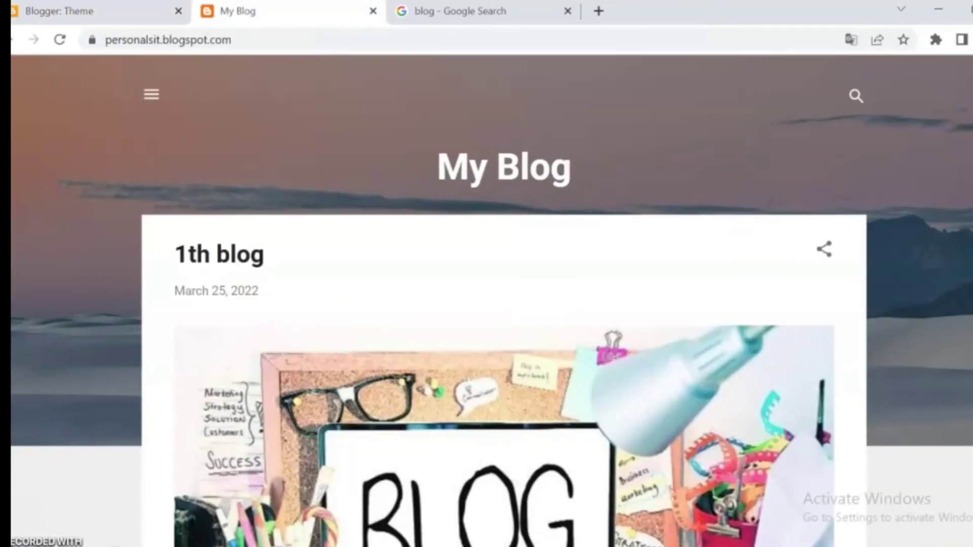
pyautogui.scroll(-8, 487, 299)
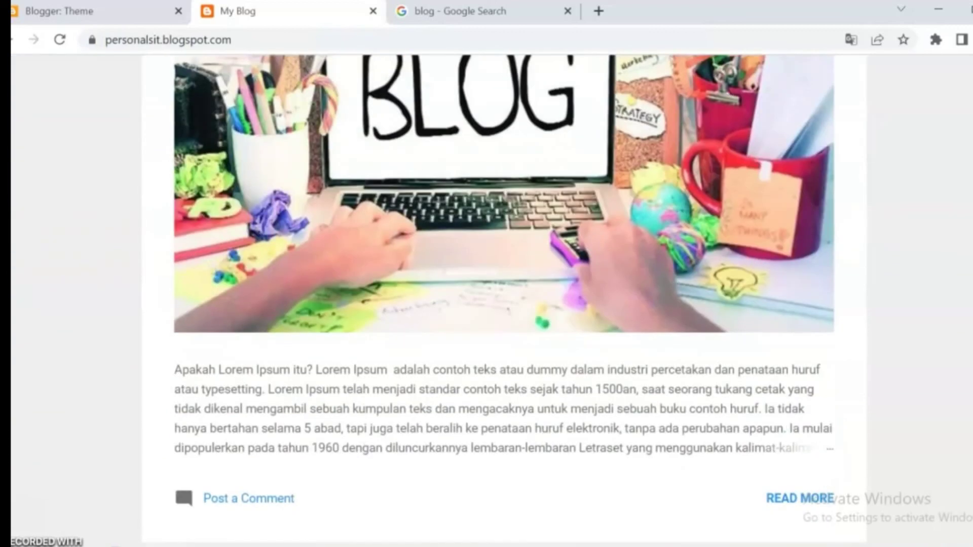
pyautogui.scroll(-3, 486, 299)
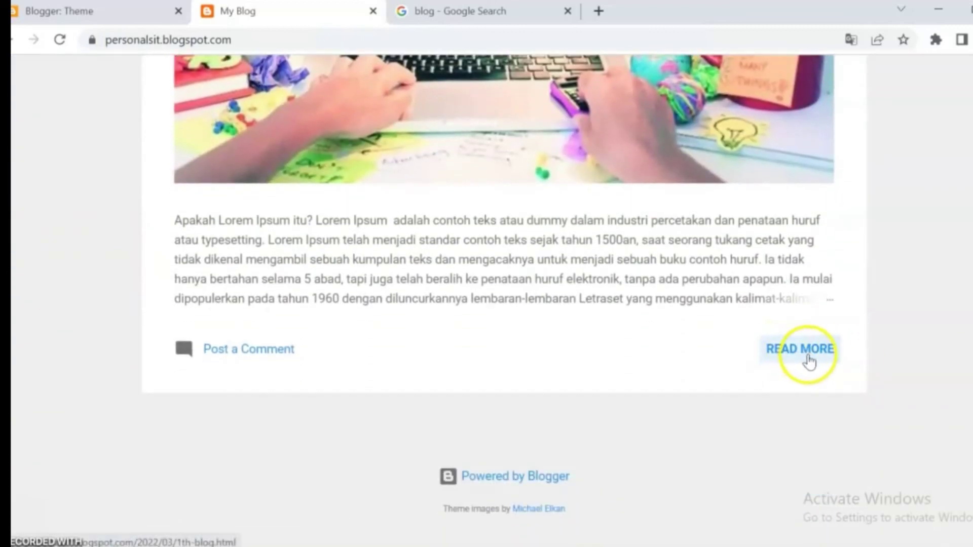
pyautogui.click(809, 360)
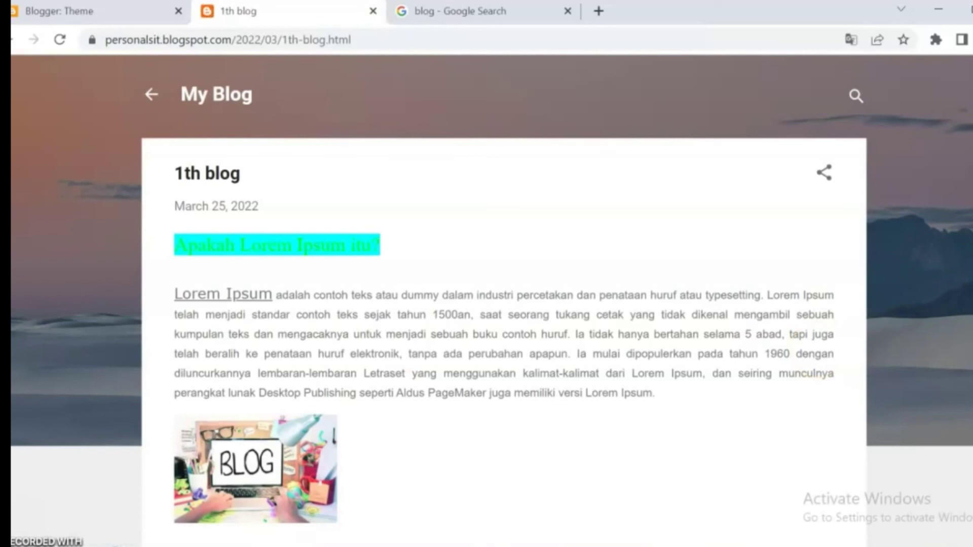
pyautogui.scroll(-10, 486, 299)
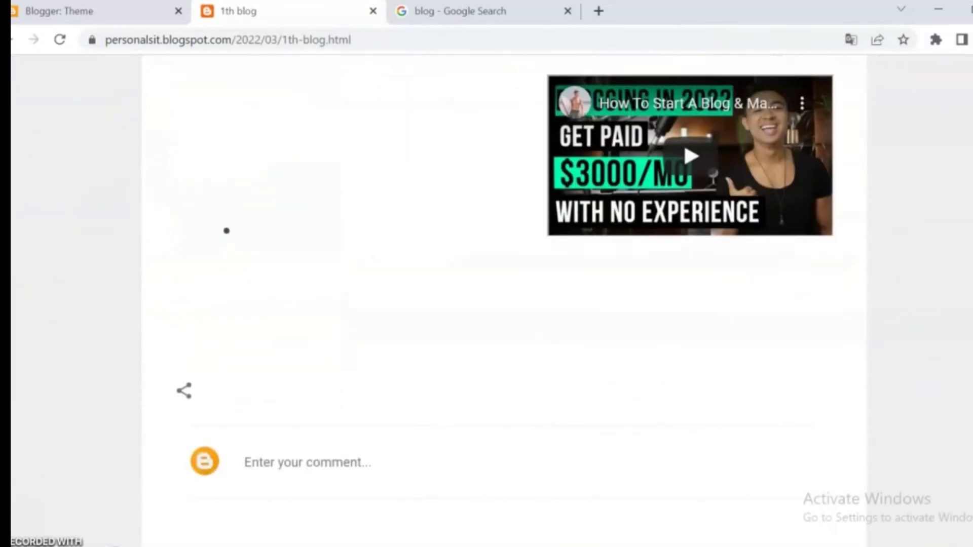
pyautogui.scroll(7, 785, 219)
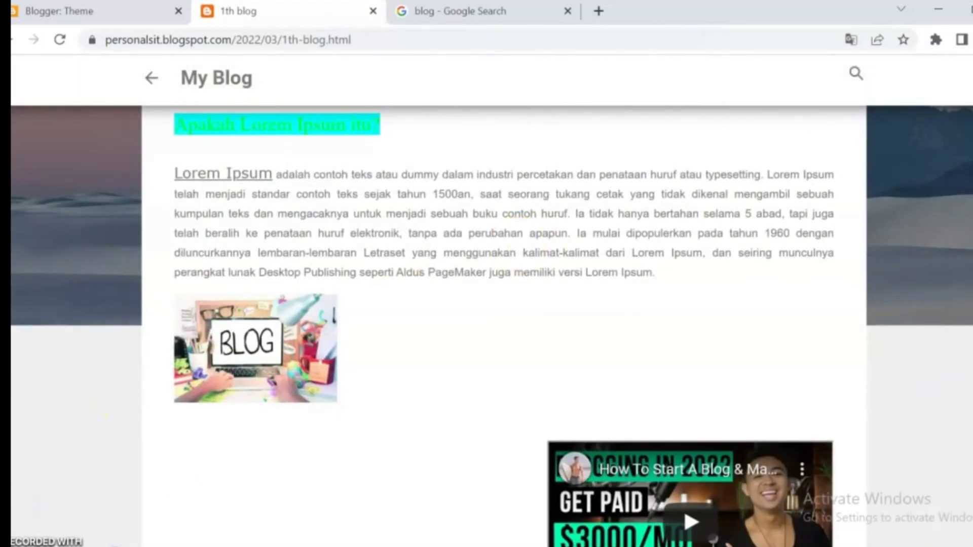